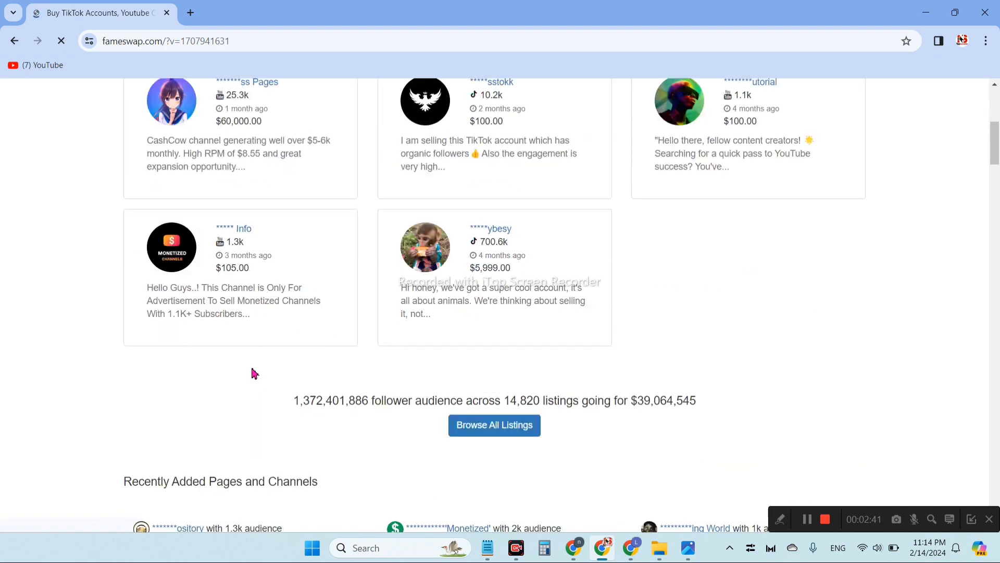
- Review the Fameswap home page's user testimonials, How it Works and Why use Fameswap sections, and featured channels
{"action": "scroll", "coordinate": [271, 379], "scroll_direction": "down", "scroll_amount": 10}
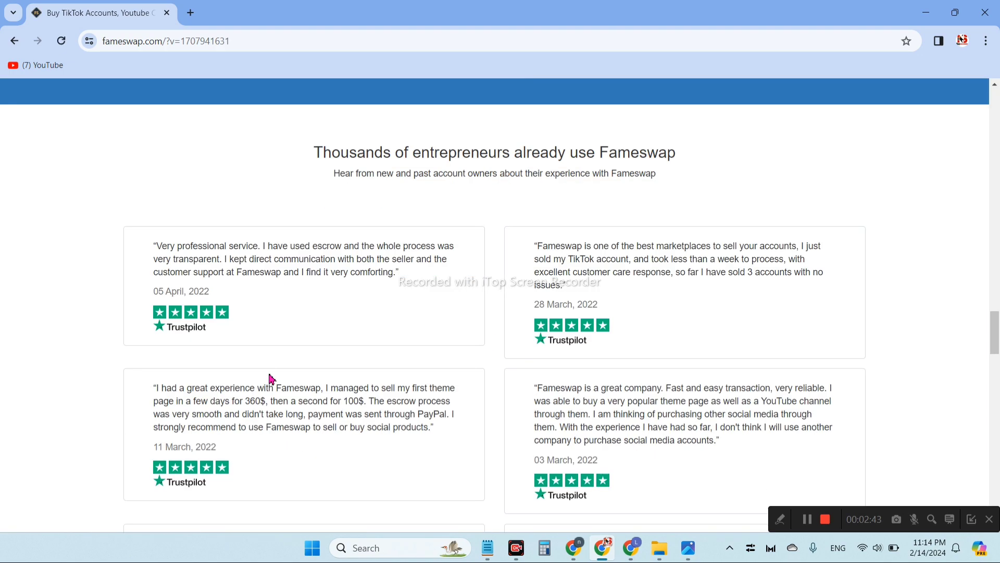
{"action": "scroll", "coordinate": [271, 379], "scroll_direction": "up", "scroll_amount": 3}
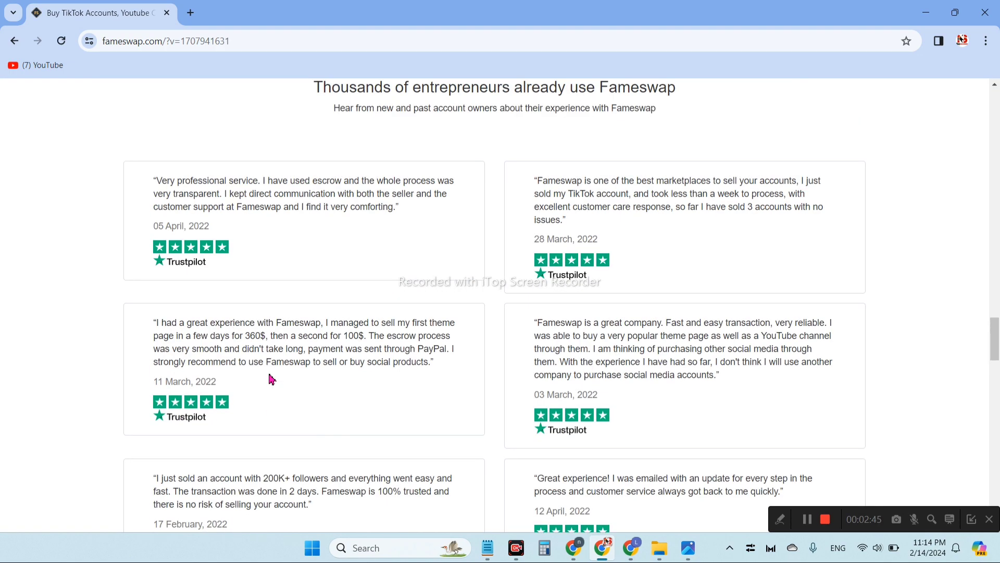
{"action": "left_click_drag", "start_coordinate": [139, 210], "coordinate": [264, 276]}
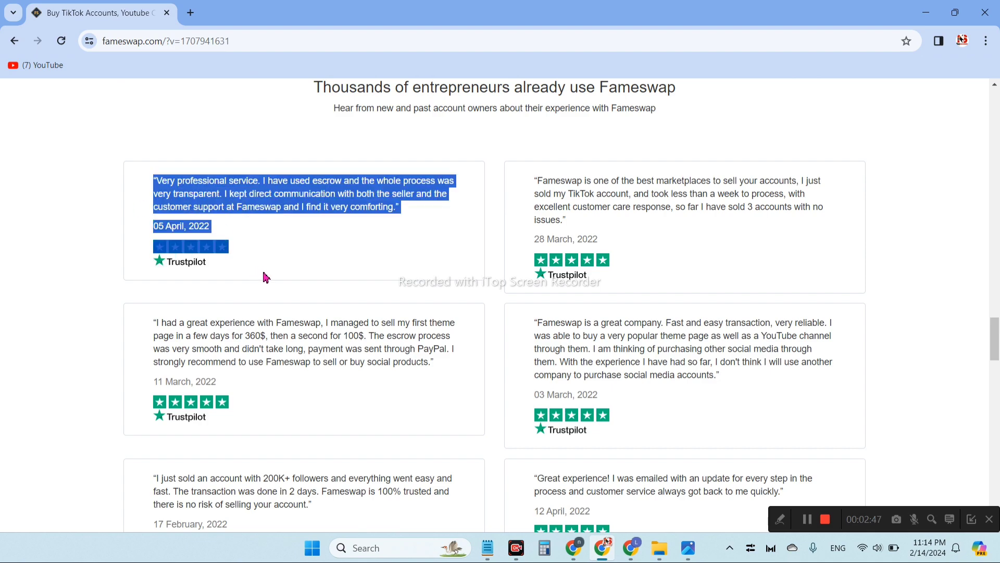
{"action": "left_click", "coordinate": [322, 265]}
{"action": "scroll", "coordinate": [343, 294], "scroll_direction": "down", "scroll_amount": 1}
{"action": "scroll", "coordinate": [344, 294], "scroll_direction": "down", "scroll_amount": 10}
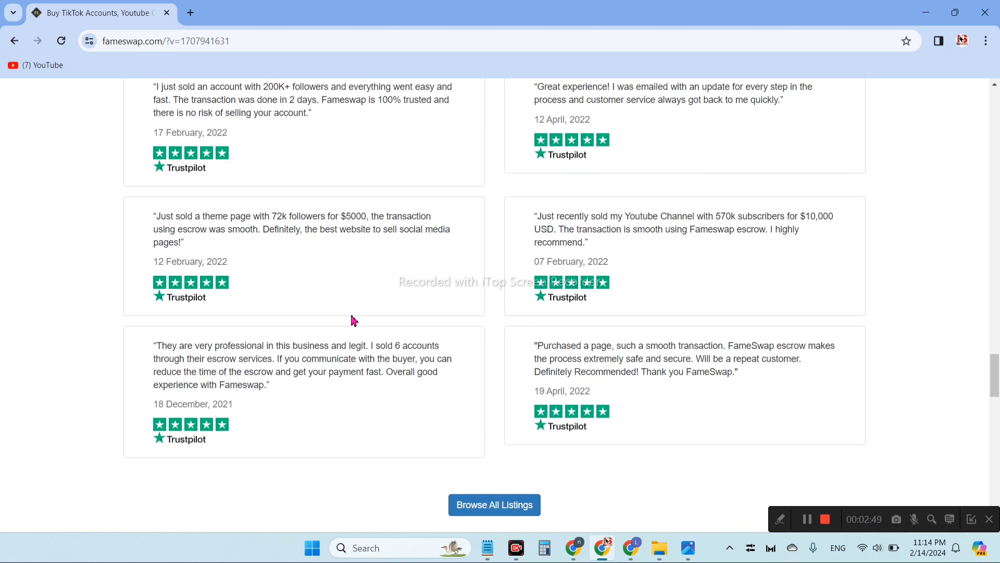
{"action": "scroll", "coordinate": [353, 321], "scroll_direction": "up", "scroll_amount": 1}
{"action": "scroll", "coordinate": [353, 321], "scroll_direction": "down", "scroll_amount": 8}
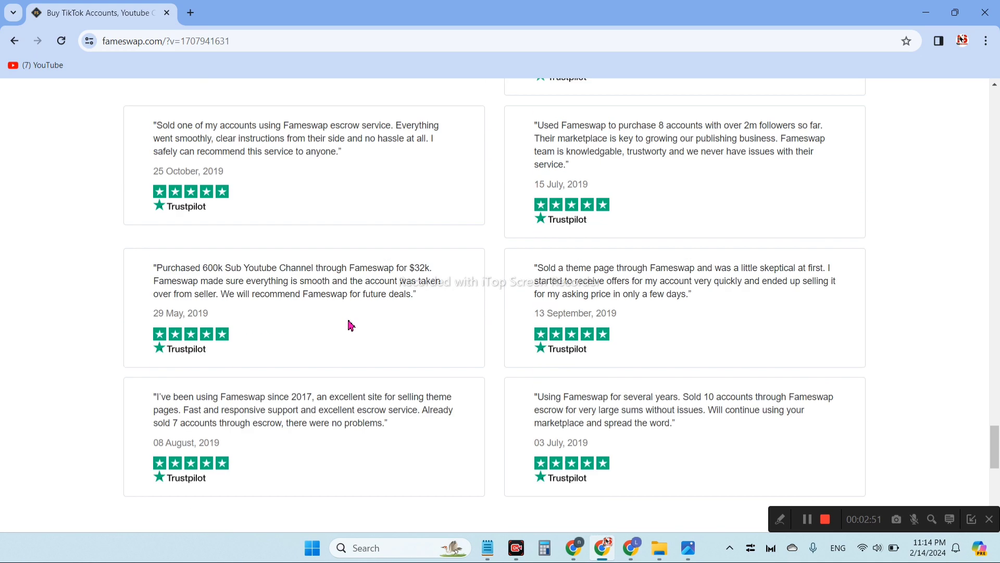
{"action": "left_click_drag", "start_coordinate": [519, 247], "coordinate": [615, 523]}
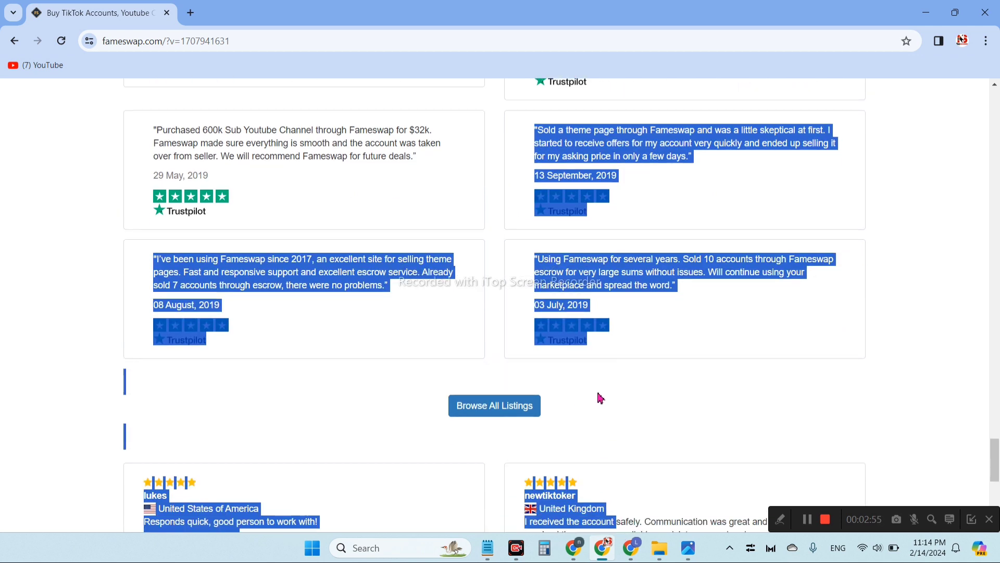
{"action": "left_click", "coordinate": [485, 231]}
{"action": "scroll", "coordinate": [476, 225], "scroll_direction": "down", "scroll_amount": 15}
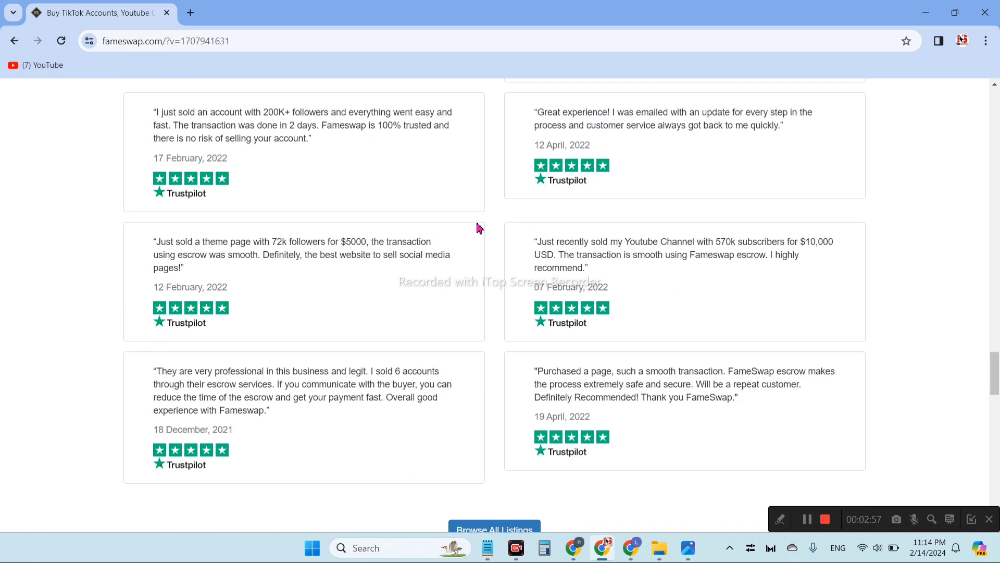
{"action": "scroll", "coordinate": [477, 227], "scroll_direction": "up", "scroll_amount": 12}
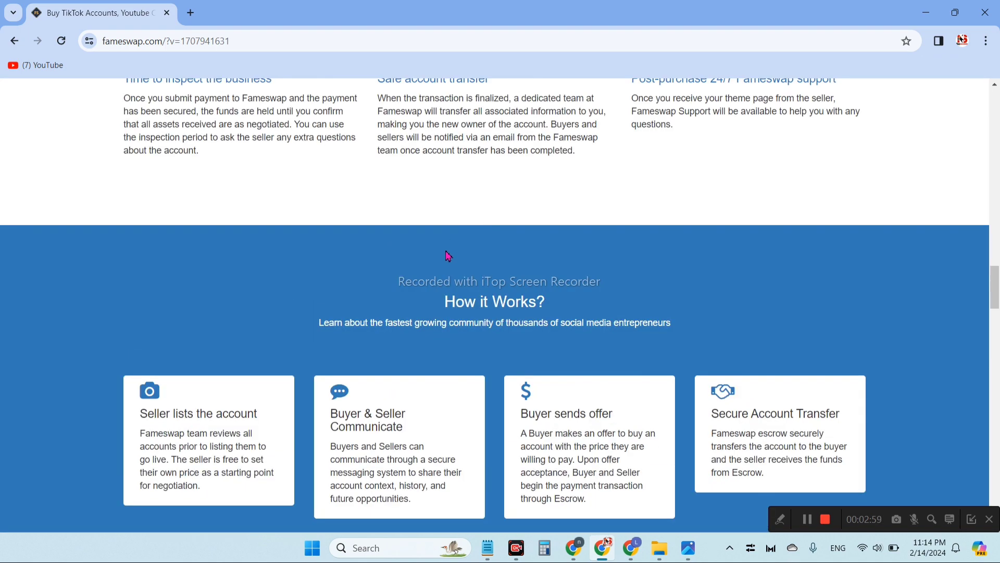
{"action": "scroll", "coordinate": [428, 273], "scroll_direction": "down", "scroll_amount": 1}
{"action": "scroll", "coordinate": [317, 356], "scroll_direction": "up", "scroll_amount": 9}
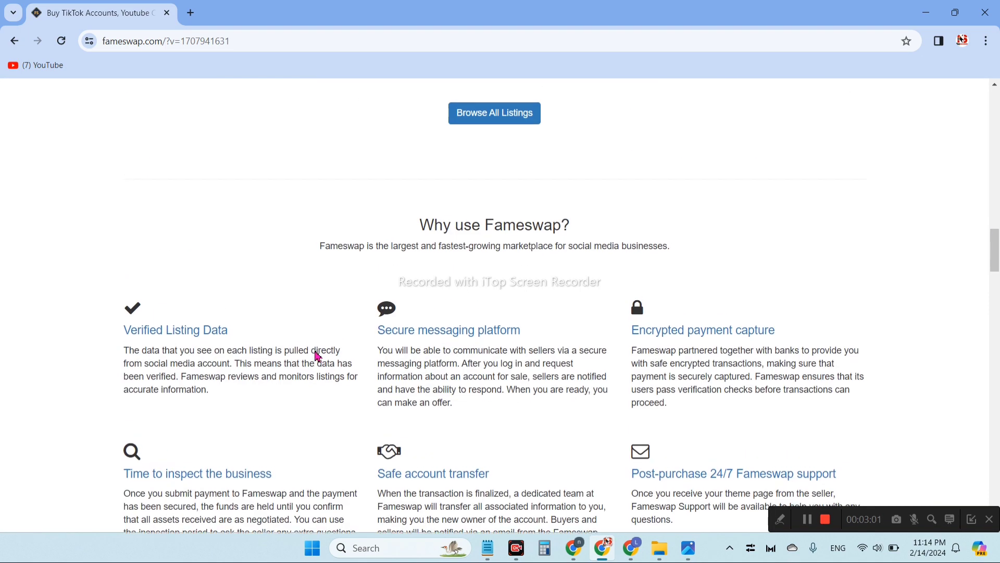
{"action": "scroll", "coordinate": [317, 356], "scroll_direction": "up", "scroll_amount": 15}
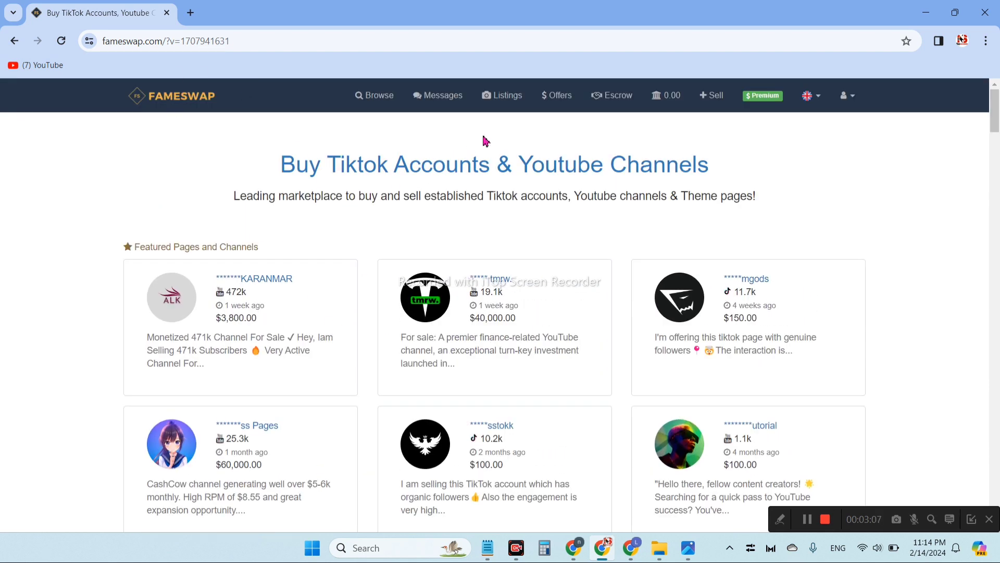
- Open the listings management page and start a new YouTube listing, ready for the channel username
{"action": "left_click", "coordinate": [503, 97]}
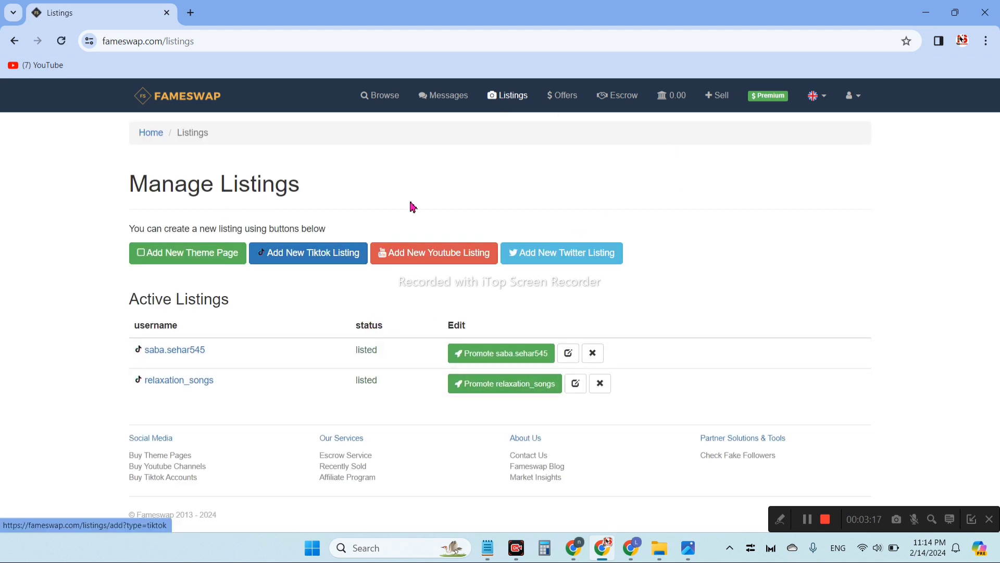
{"action": "left_click", "coordinate": [520, 103]}
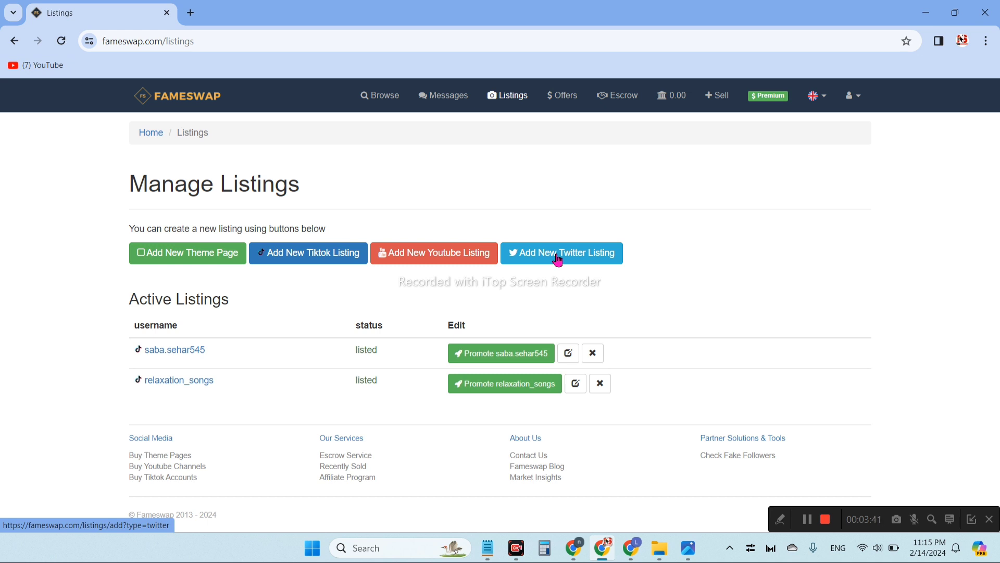
{"action": "left_click", "coordinate": [438, 255]}
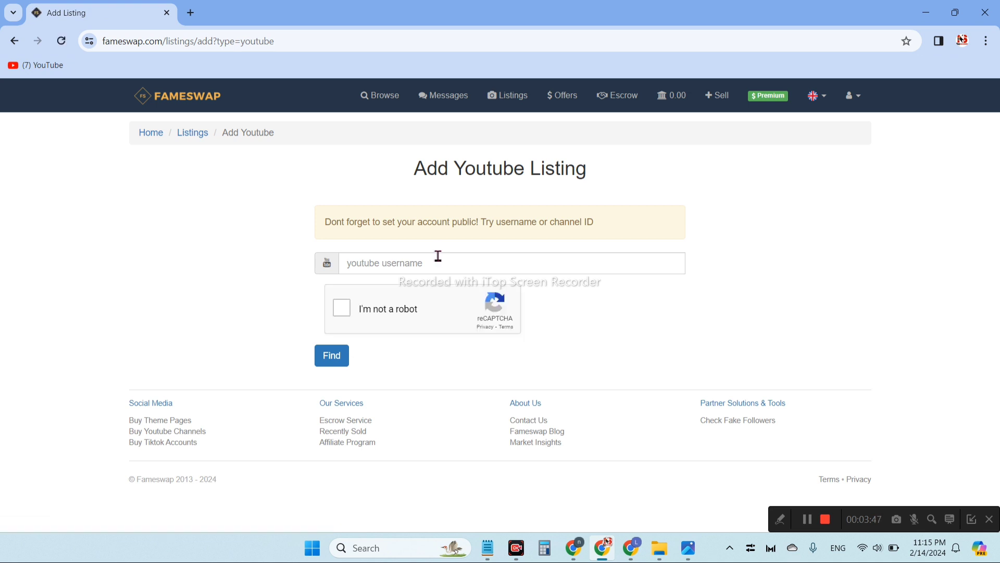
{"action": "left_click", "coordinate": [415, 270]}
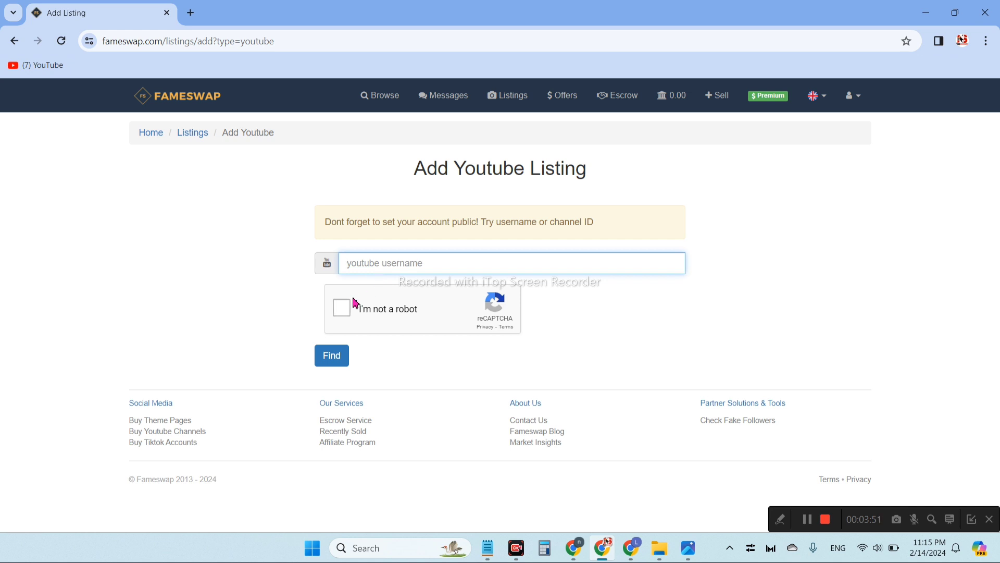
- Switch to the YouTube window, view the channel's analytics and its Learning 2.3 page, and return to the listing form
{"action": "left_click", "coordinate": [636, 551]}
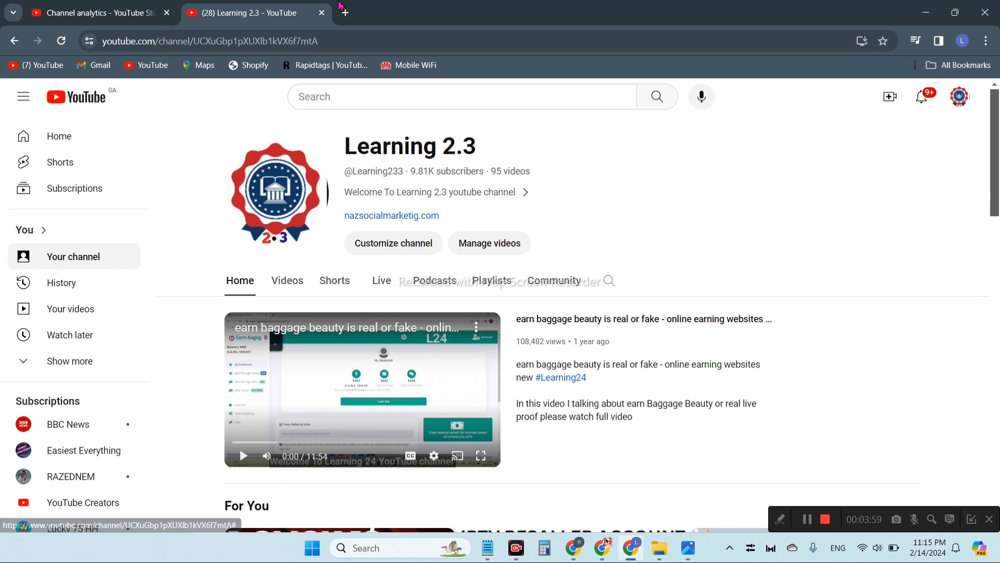
{"action": "left_click", "coordinate": [78, 15]}
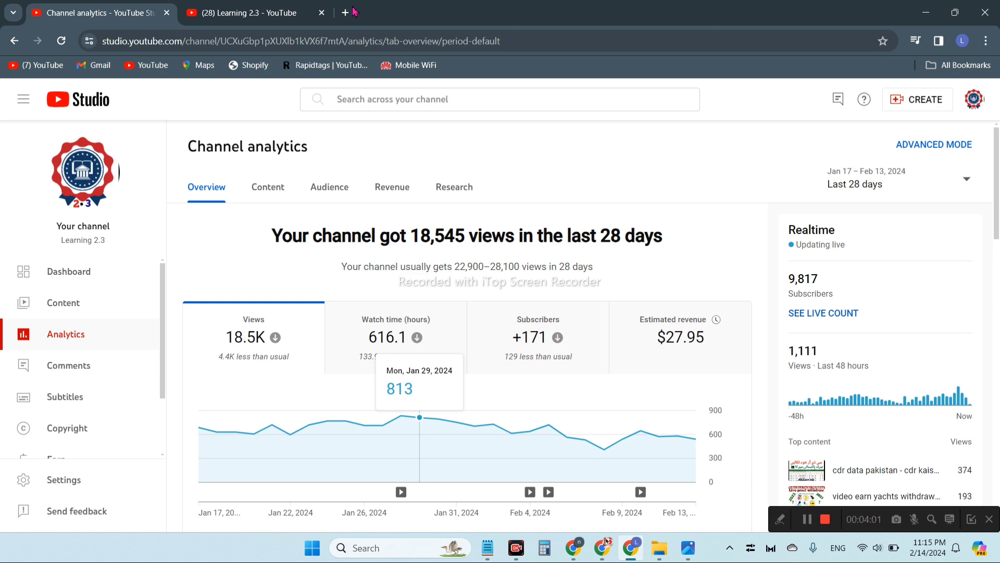
{"action": "left_click", "coordinate": [255, 13]}
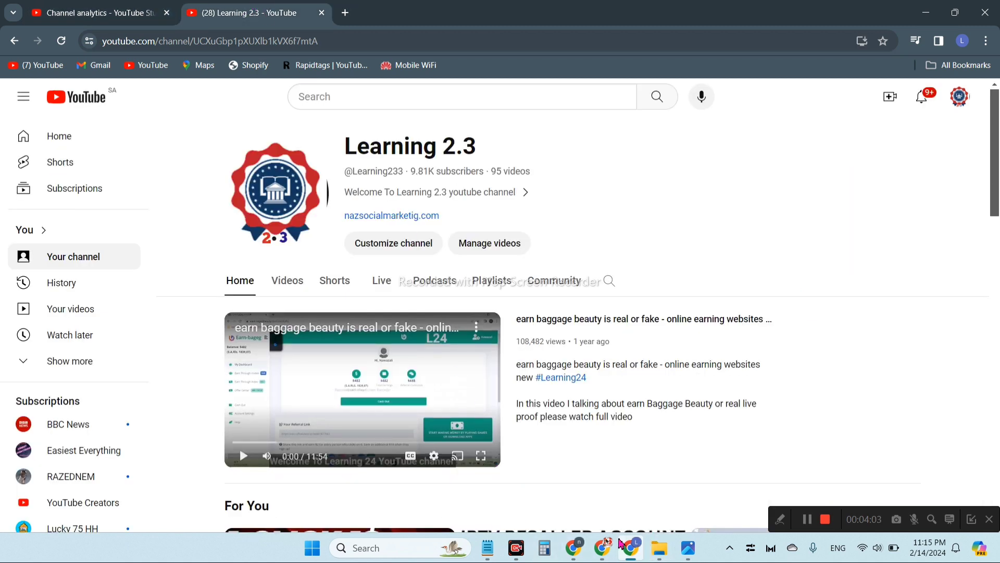
{"action": "left_click", "coordinate": [603, 547]}
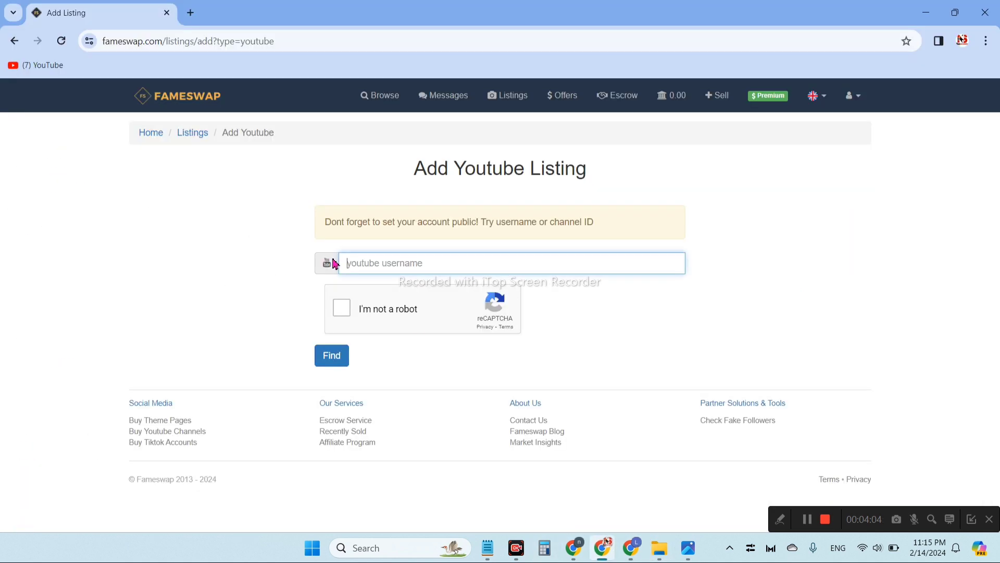
- Complete the robot check and try to find the YouTube channel with the username learning2.3
{"action": "left_click", "coordinate": [342, 308]}
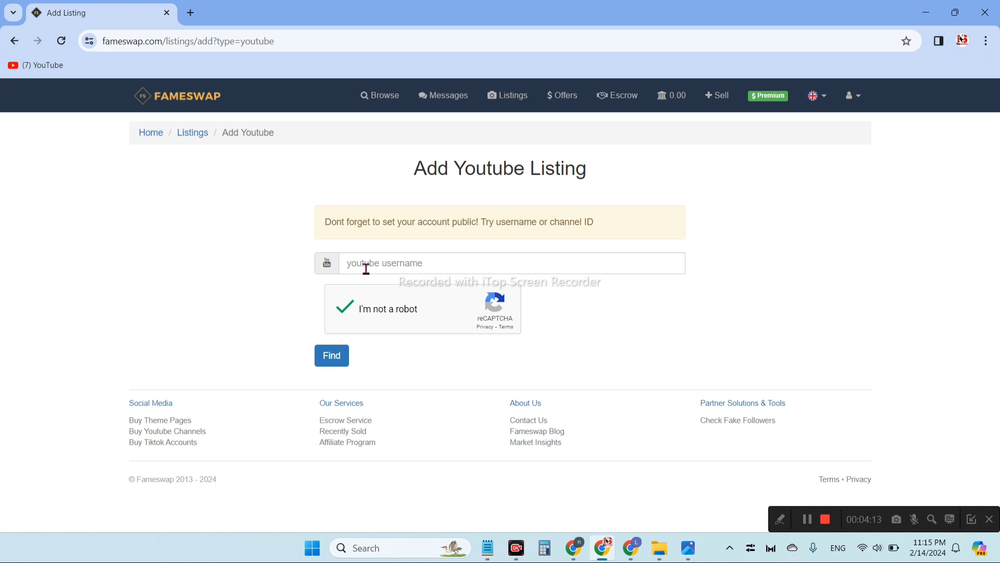
{"action": "left_click", "coordinate": [363, 270]}
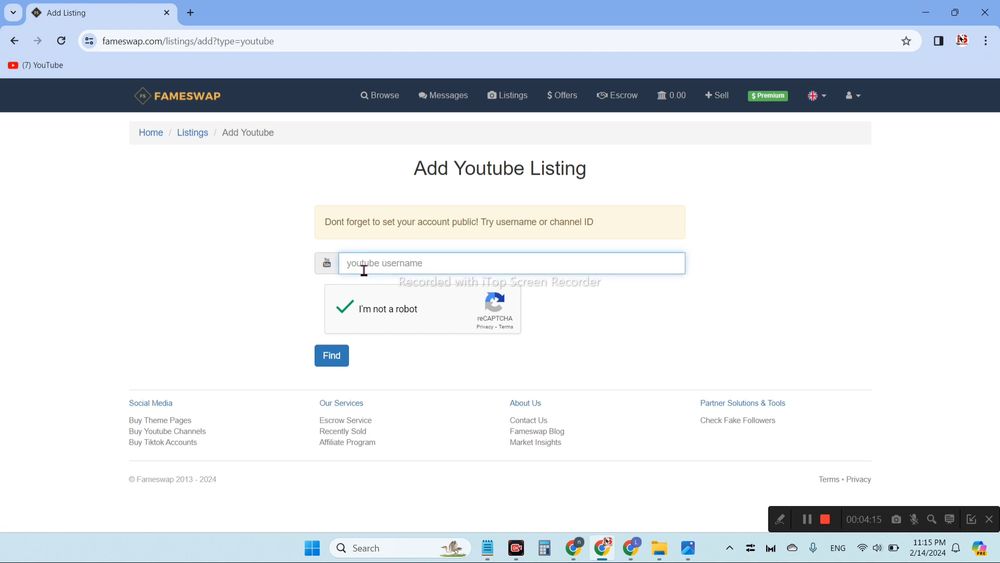
{"action": "type", "text": "learning2.3"}
{"action": "left_click", "coordinate": [341, 354]}
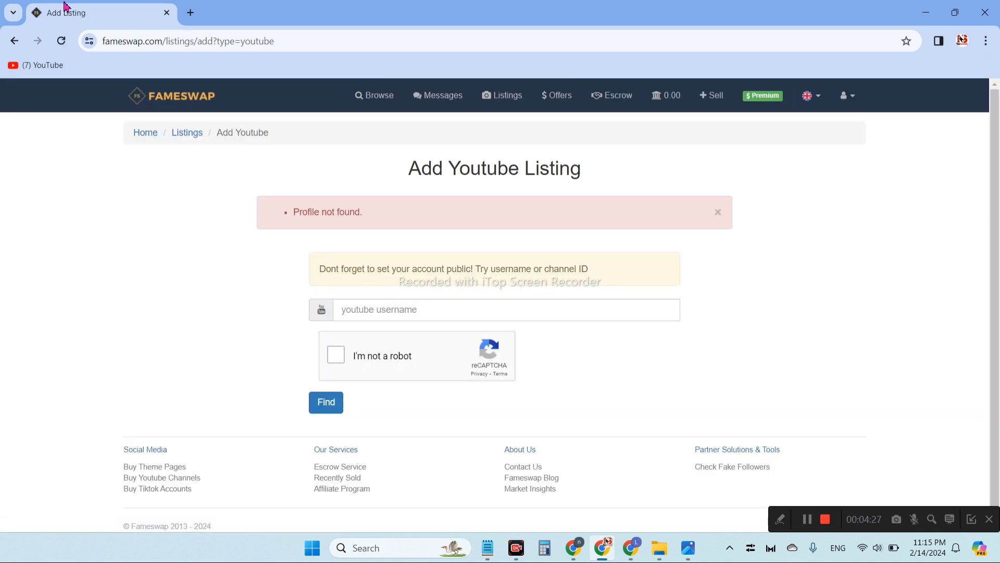
- Switch to YouTube Studio, open the channel customization's basic info, and copy the channel's custom URL
{"action": "left_click", "coordinate": [629, 553]}
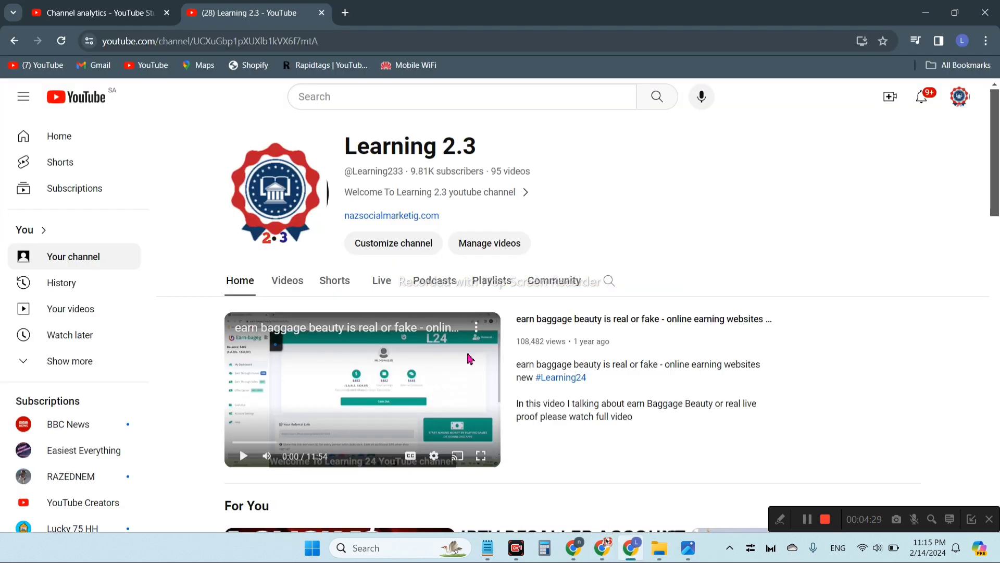
{"action": "key", "text": "ctrl+shift+Tab"}
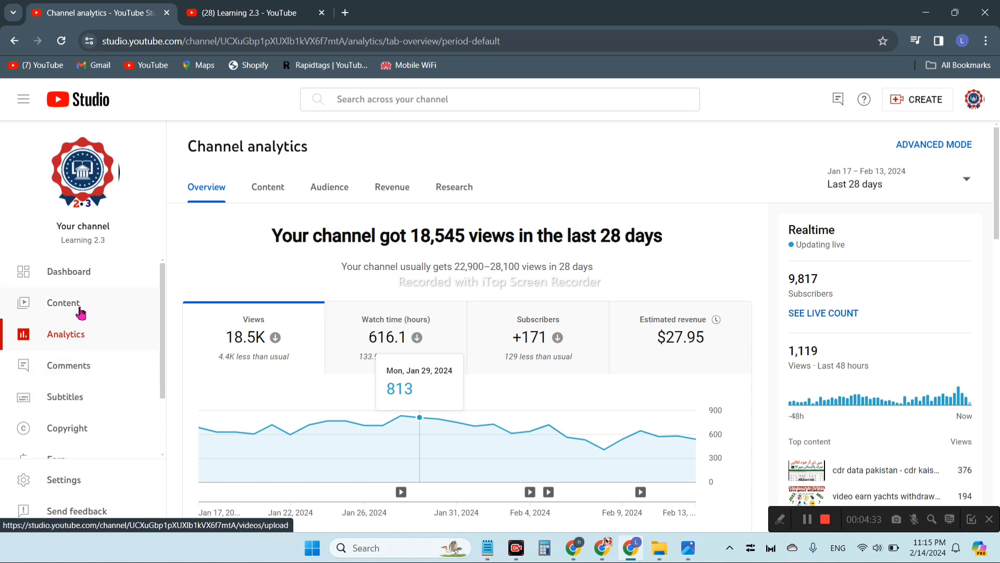
{"action": "scroll", "coordinate": [77, 385], "scroll_direction": "down", "scroll_amount": 3}
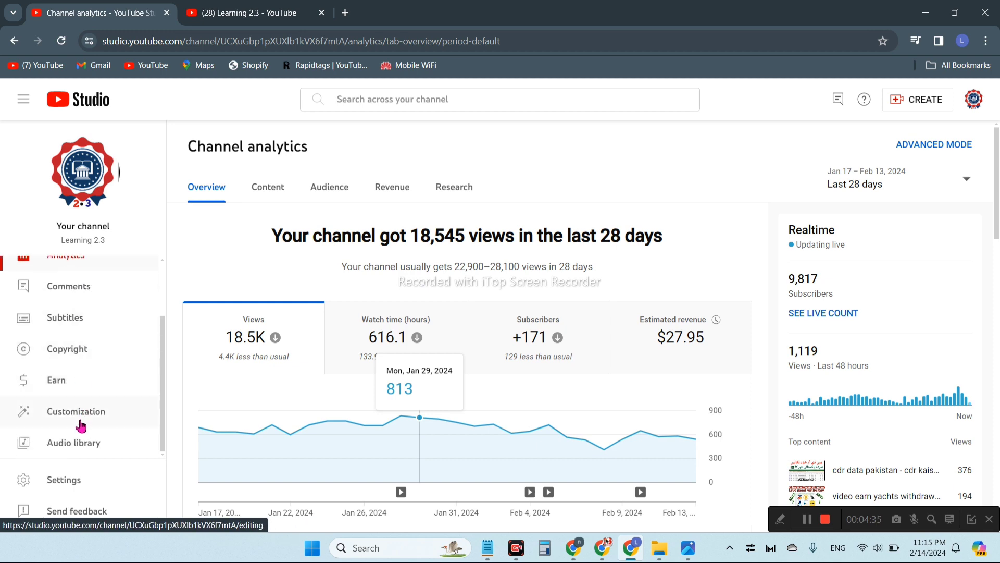
{"action": "left_click", "coordinate": [81, 425]}
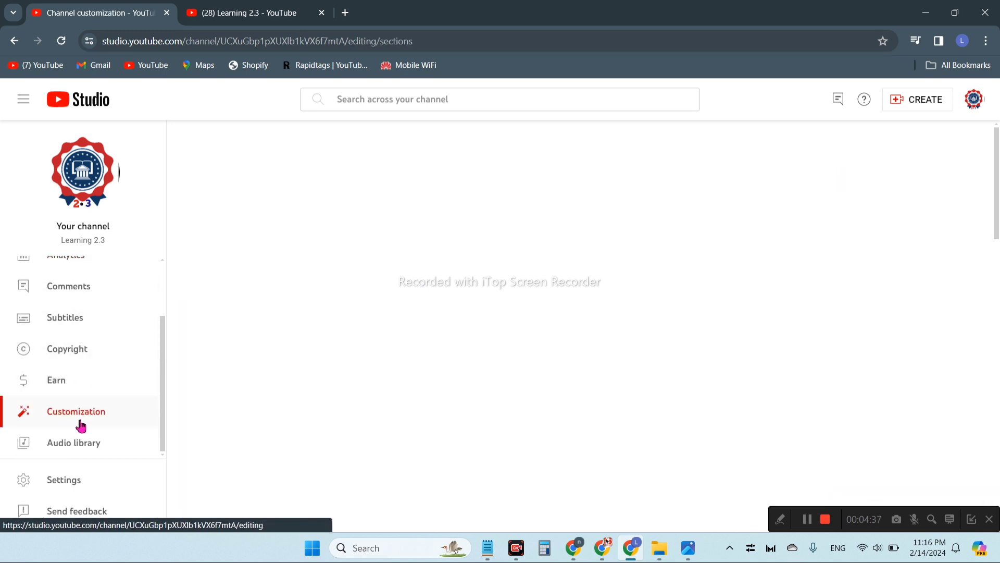
{"action": "left_click", "coordinate": [314, 187]}
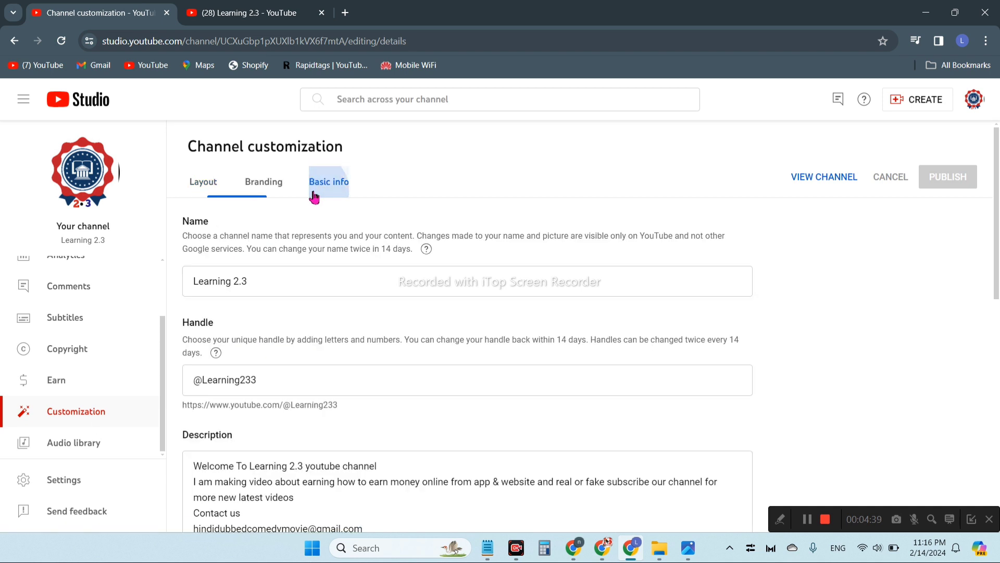
{"action": "scroll", "coordinate": [375, 327], "scroll_direction": "down", "scroll_amount": 5}
{"action": "scroll", "coordinate": [364, 330], "scroll_direction": "down", "scroll_amount": 1}
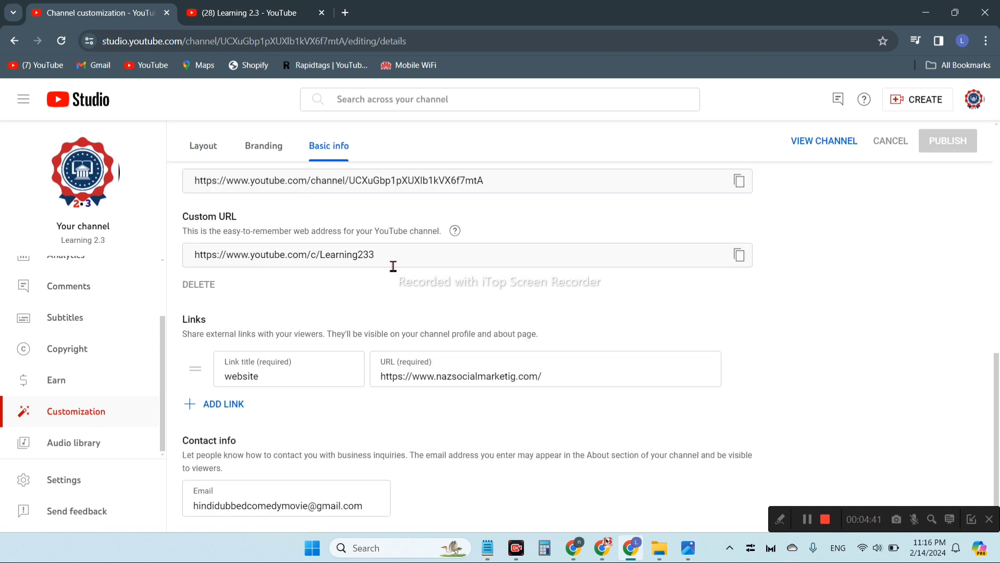
{"action": "triple_click", "coordinate": [391, 263]}
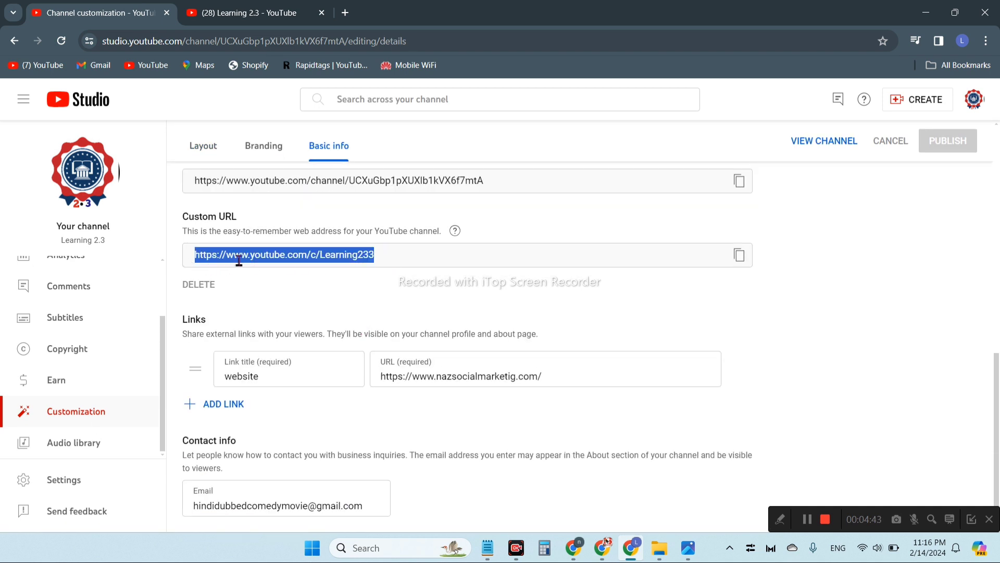
{"action": "right_click", "coordinate": [240, 260]}
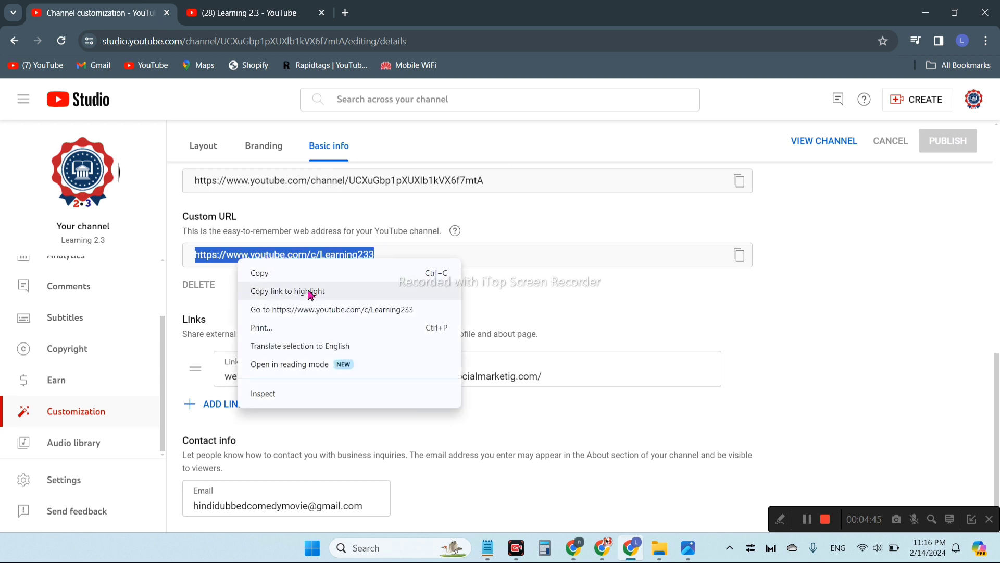
{"action": "left_click", "coordinate": [292, 285]}
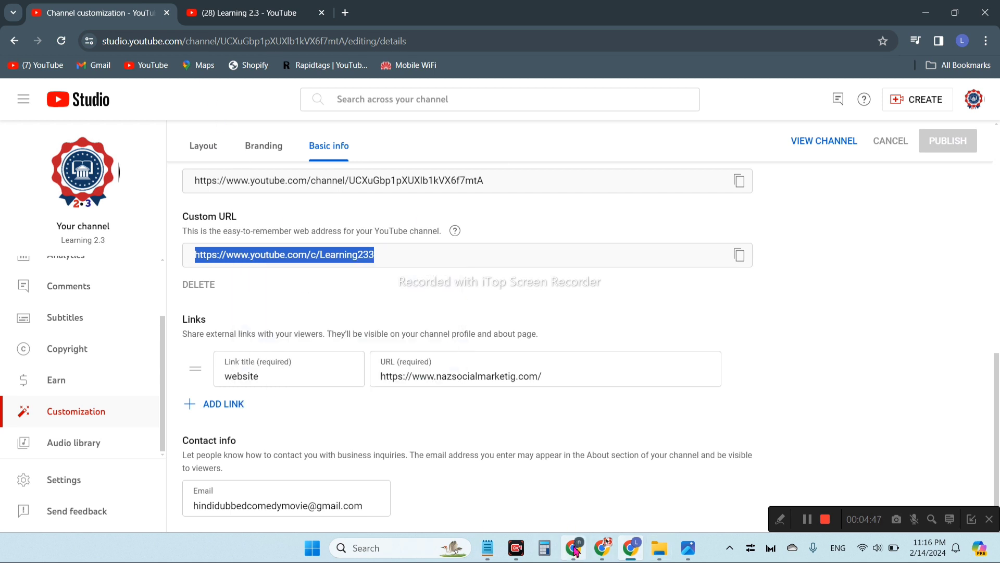
{"action": "left_click", "coordinate": [603, 548]}
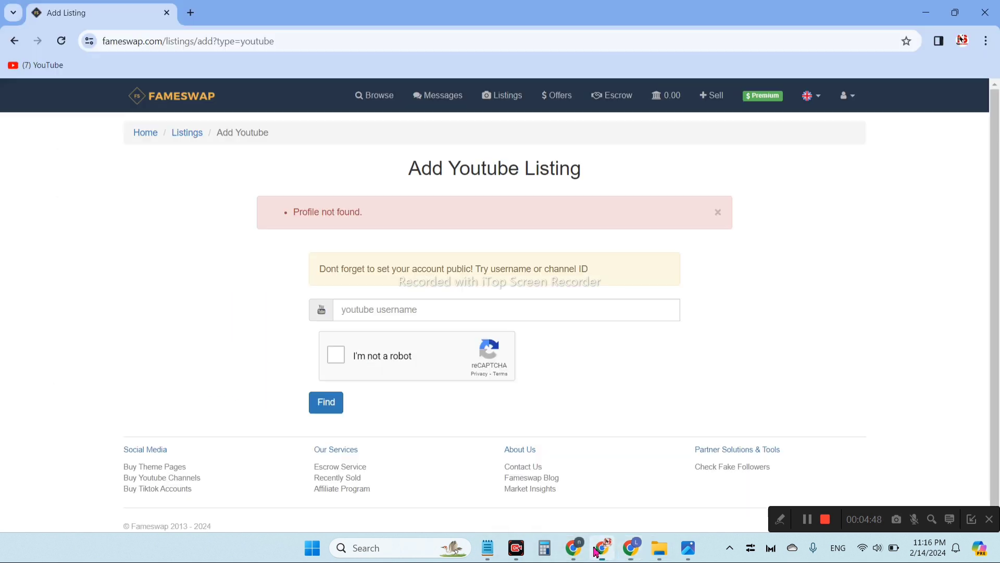
{"action": "left_click", "coordinate": [335, 362]}
{"action": "left_click", "coordinate": [362, 315]}
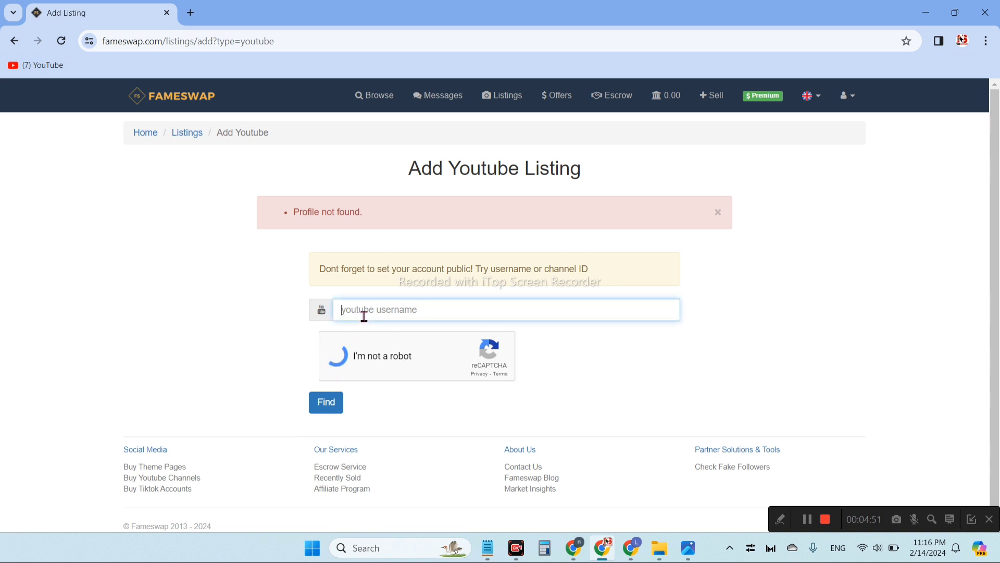
{"action": "left_click", "coordinate": [364, 315]}
{"action": "key", "text": "ctrl+v"}
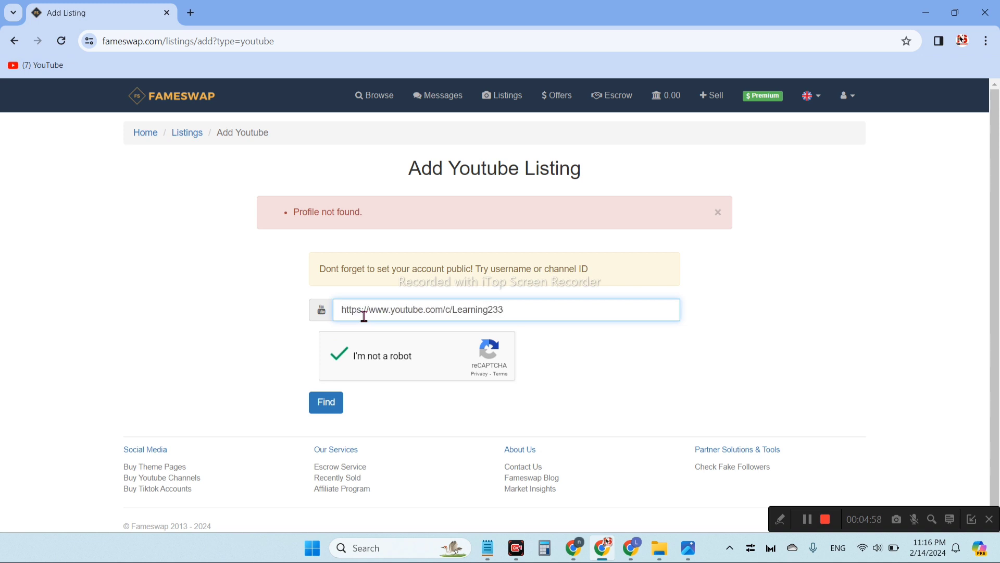
{"action": "left_click", "coordinate": [333, 412]}
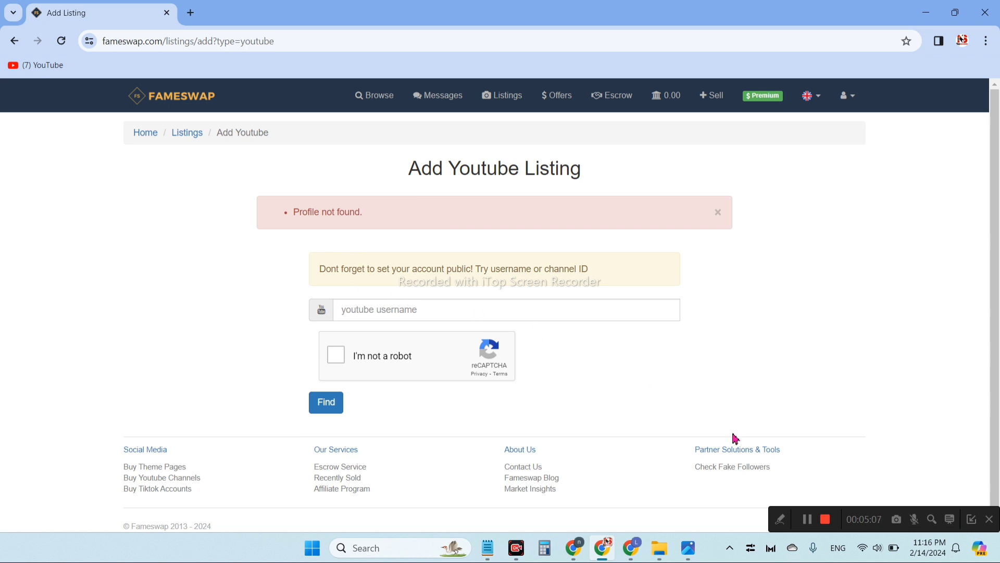
- Switch to YouTube Studio and copy the channel ID from the page address
{"action": "left_click", "coordinate": [631, 547]}
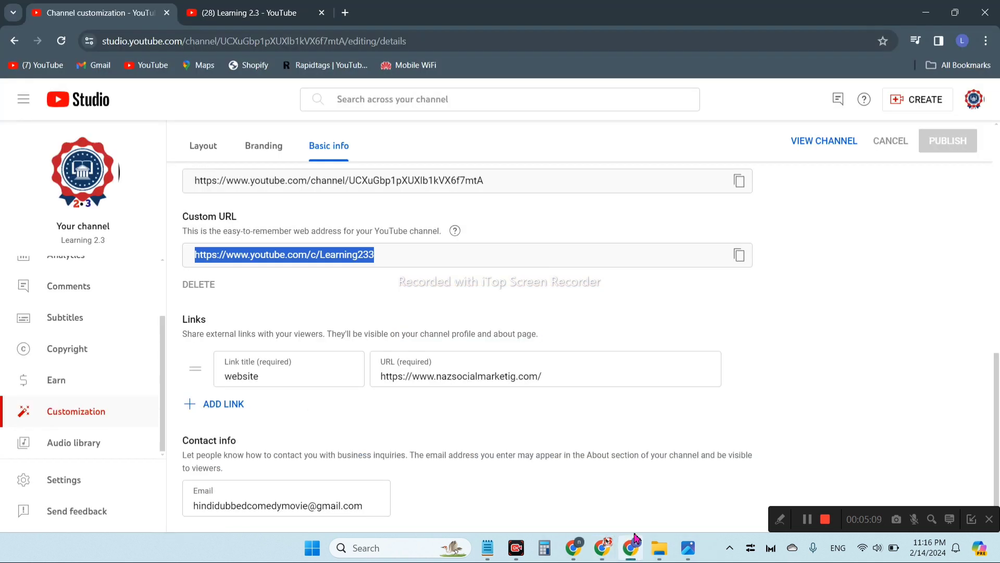
{"action": "left_click", "coordinate": [341, 42]}
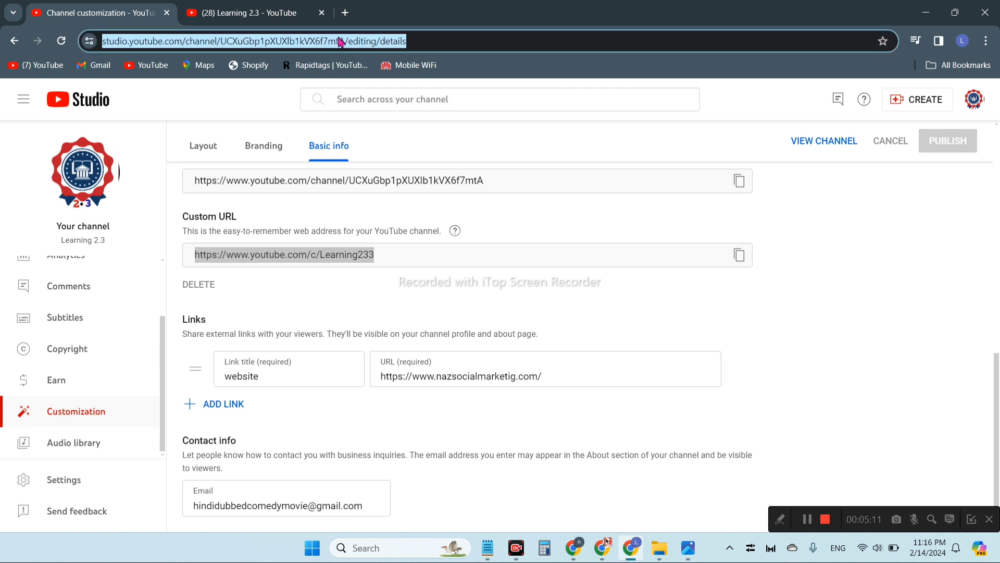
{"action": "left_click", "coordinate": [340, 42]}
{"action": "double_click", "coordinate": [309, 41]}
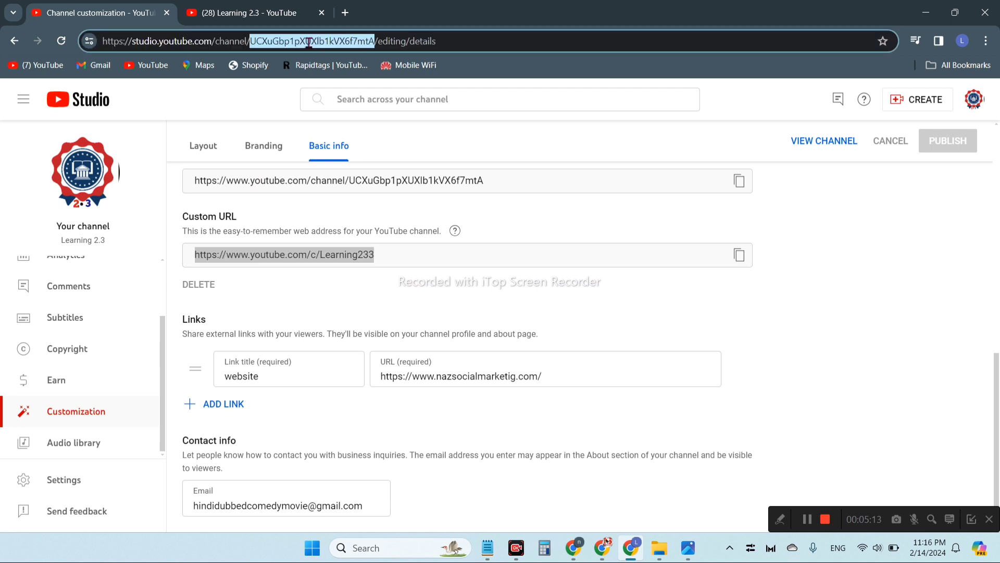
{"action": "right_click", "coordinate": [315, 43]}
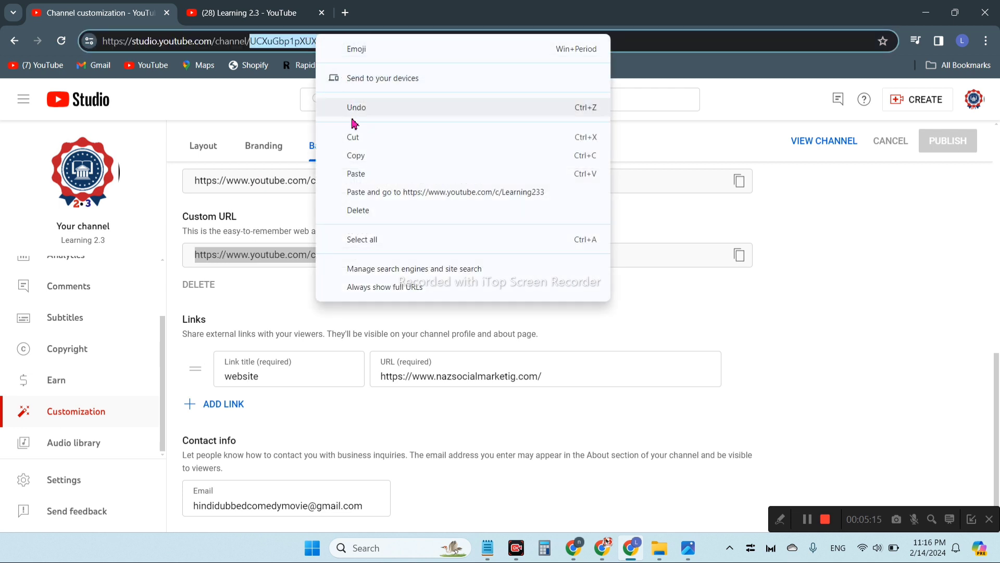
{"action": "left_click", "coordinate": [355, 156]}
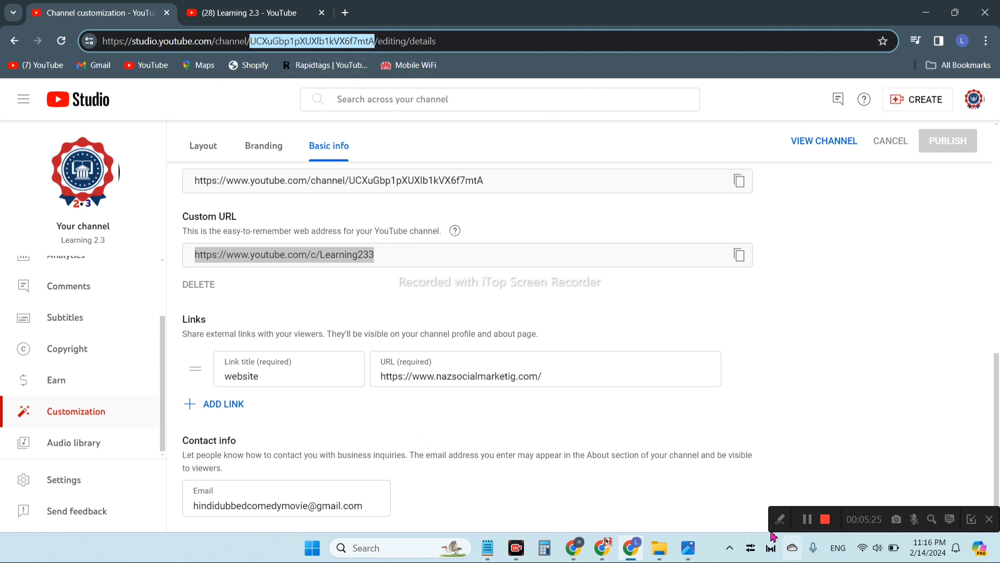
- Return to the Fameswap listing form, complete the robot check, and find the YouTube channel with the copied channel ID
{"action": "left_click", "coordinate": [603, 546]}
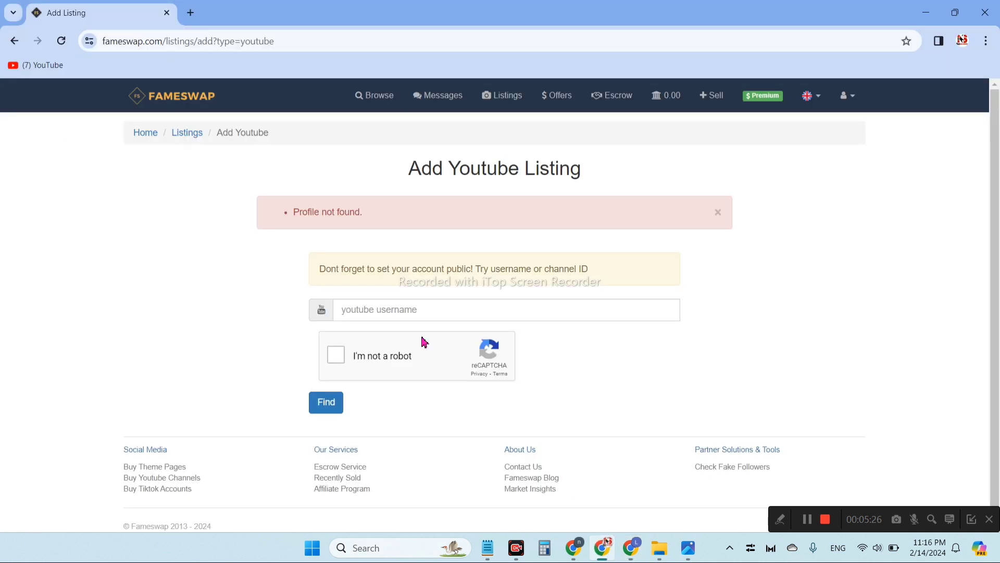
{"action": "left_click", "coordinate": [332, 354]}
{"action": "left_click", "coordinate": [363, 312]}
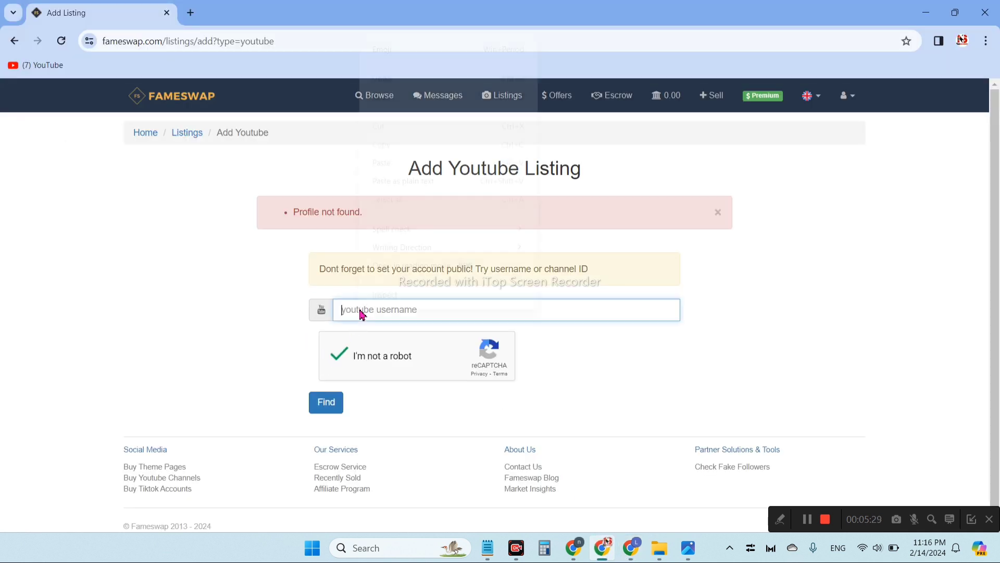
{"action": "right_click", "coordinate": [364, 310]}
{"action": "left_click", "coordinate": [392, 162]}
{"action": "key", "text": "ctrl+v"}
{"action": "left_click", "coordinate": [335, 410]}
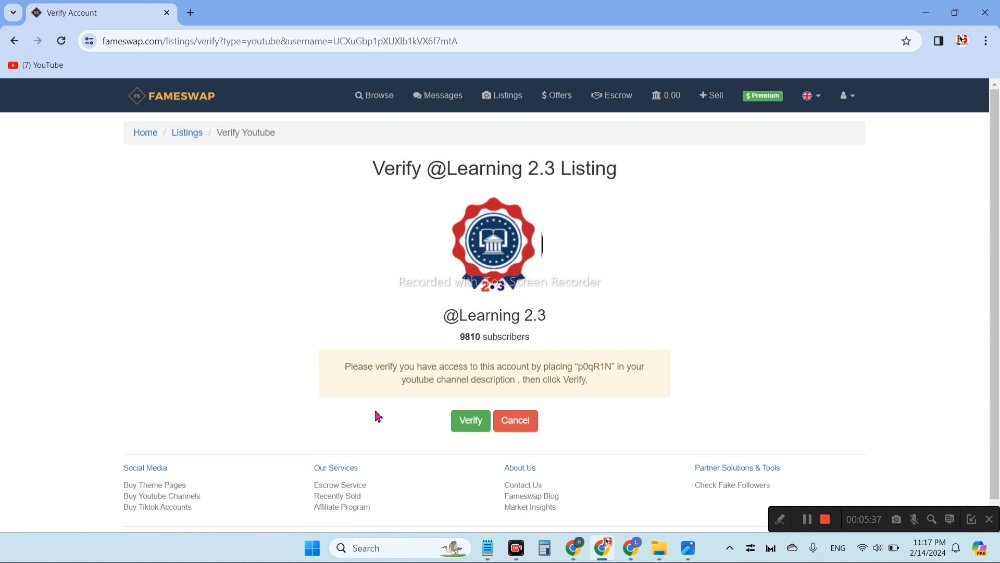
- Review the subscriber count and highlight the verification code required for the Learning 2.3 listing
{"action": "left_click_drag", "start_coordinate": [459, 337], "coordinate": [545, 341]}
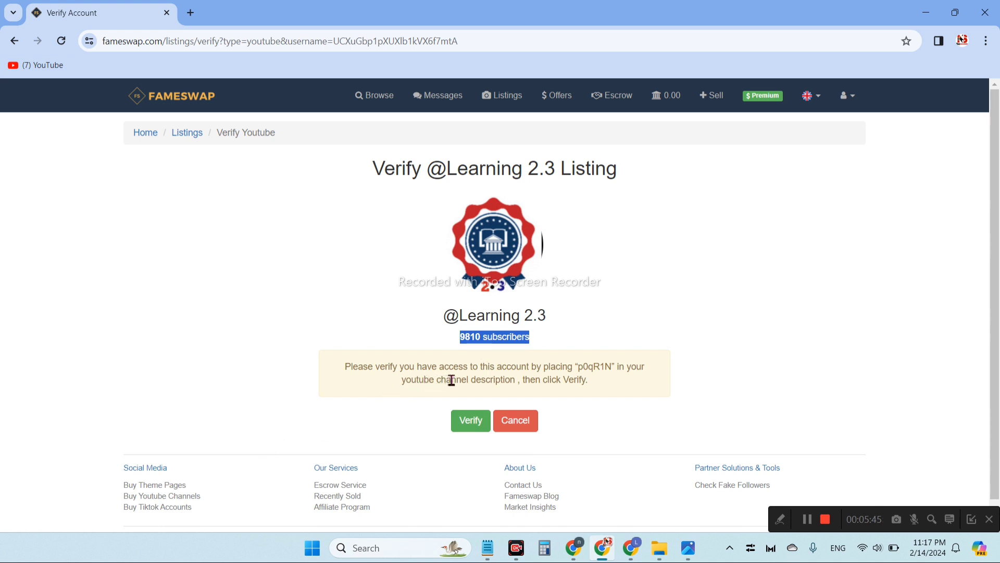
{"action": "double_click", "coordinate": [586, 367]}
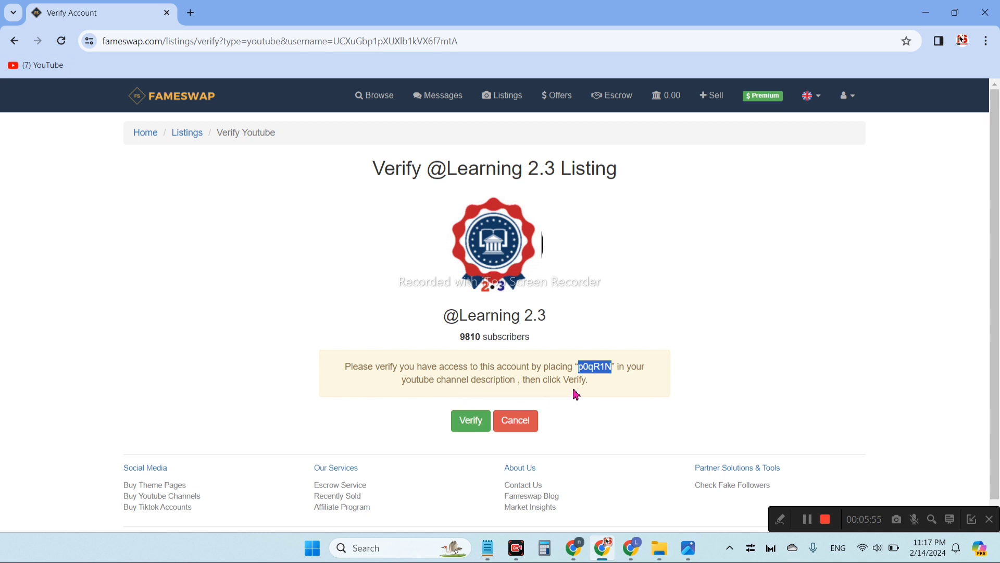
{"action": "right_click", "coordinate": [603, 369]}
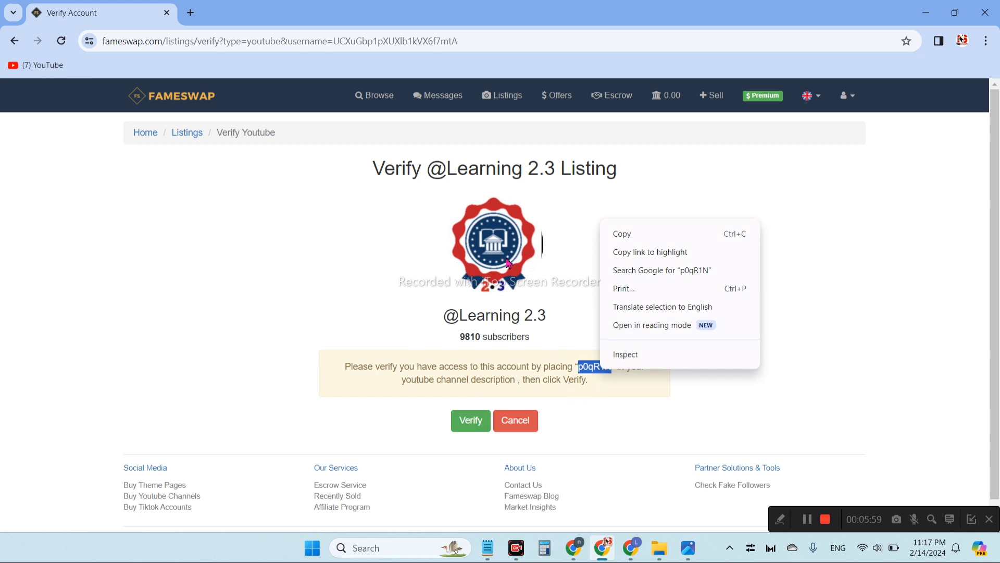
- Switch to YouTube Studio and replace the last line of the channel description with the copied channel ID
{"action": "left_click", "coordinate": [629, 551]}
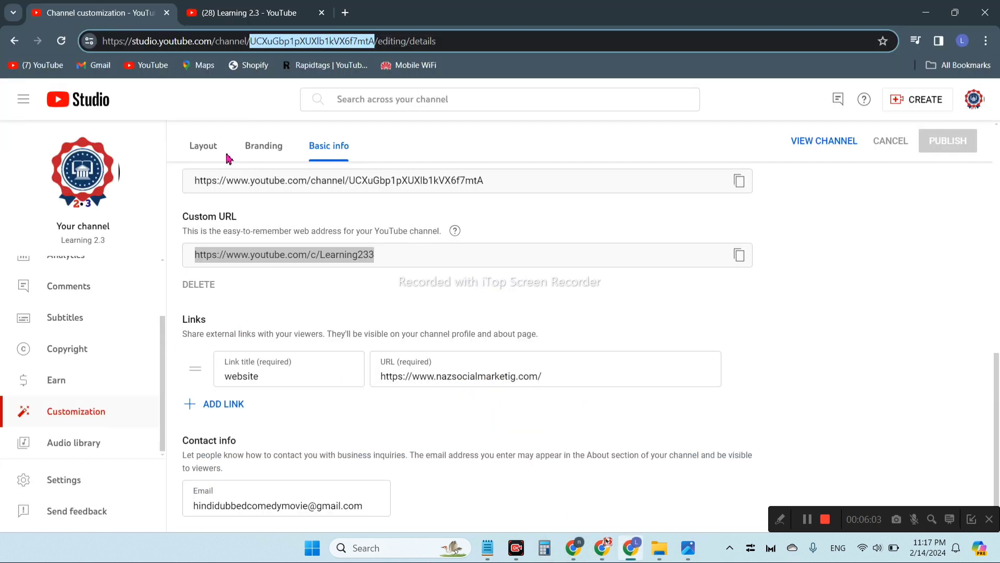
{"action": "scroll", "coordinate": [471, 450], "scroll_direction": "up", "scroll_amount": 7}
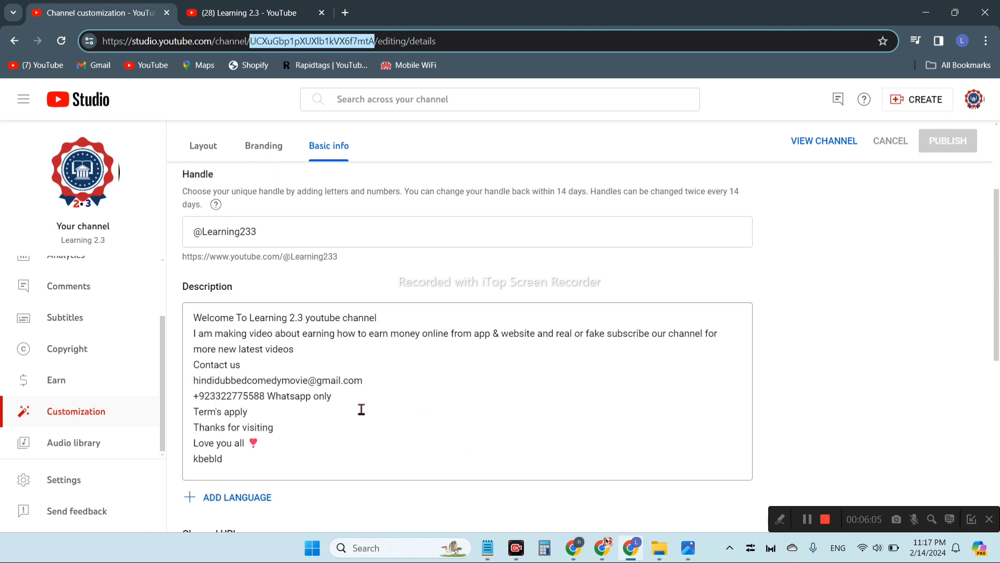
{"action": "left_click", "coordinate": [185, 464]}
{"action": "key", "text": "ctrl+a"}
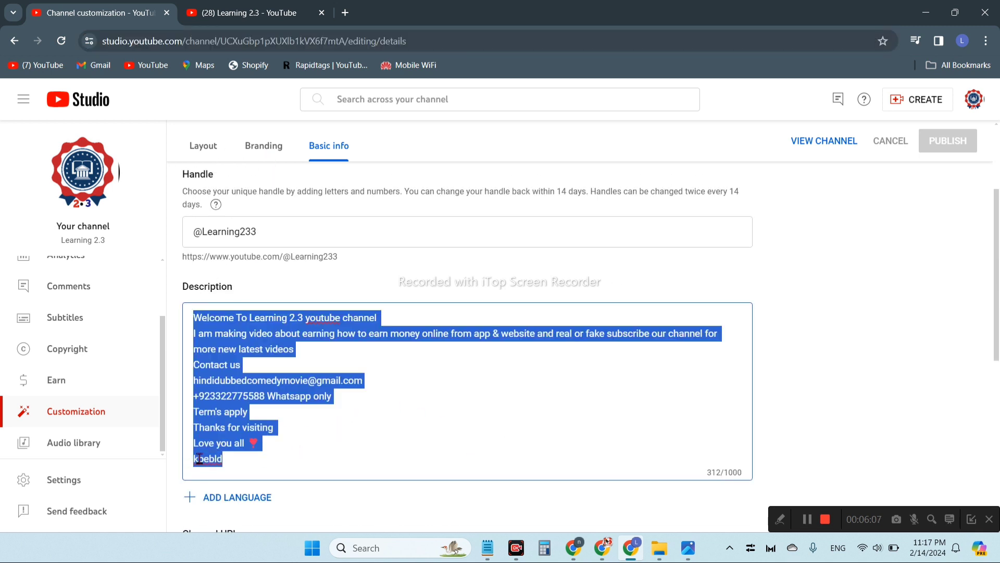
{"action": "left_click", "coordinate": [200, 461]}
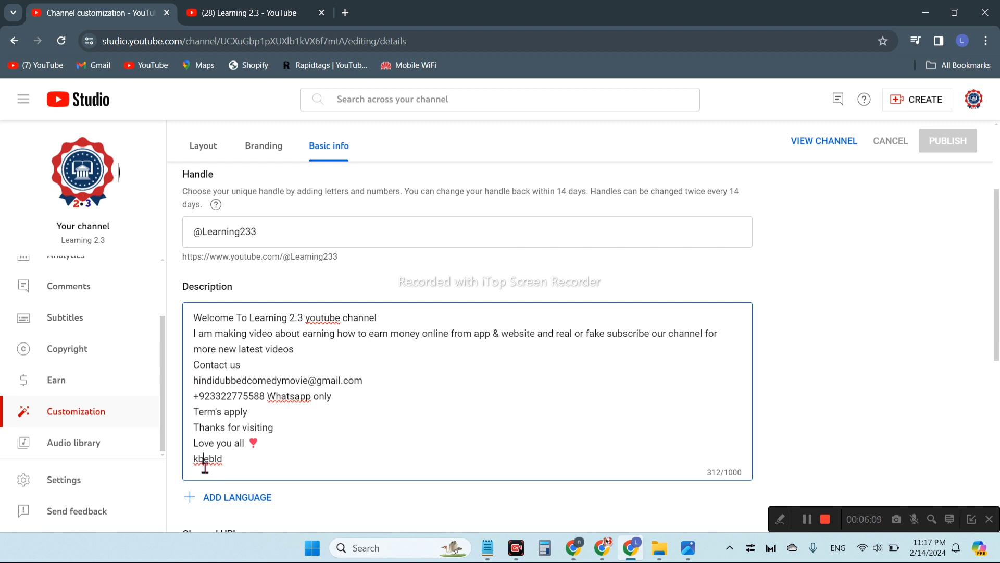
{"action": "double_click", "coordinate": [205, 465]}
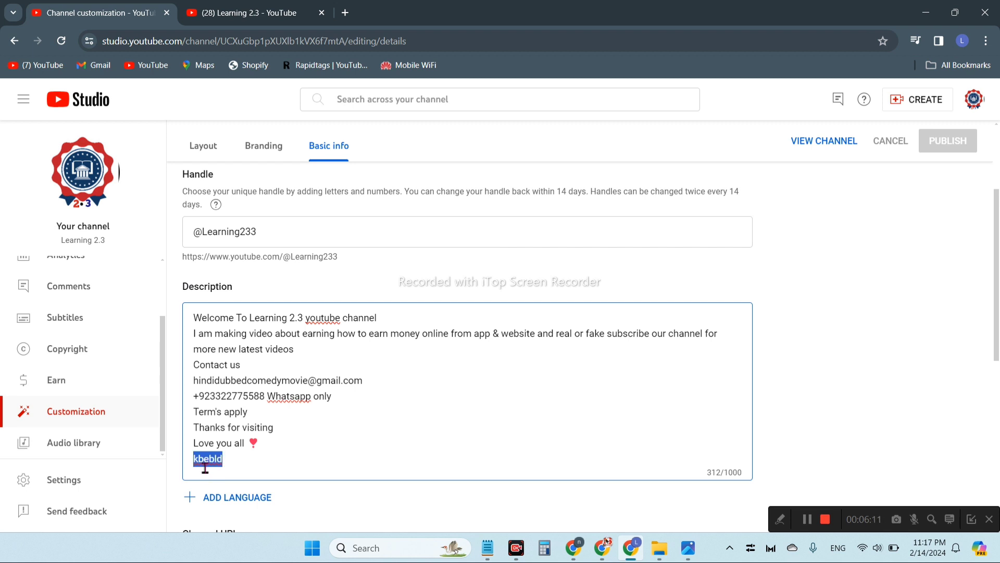
{"action": "type", "text": "UCXuGbp1pXUXlb1kVX6f7mtA"}
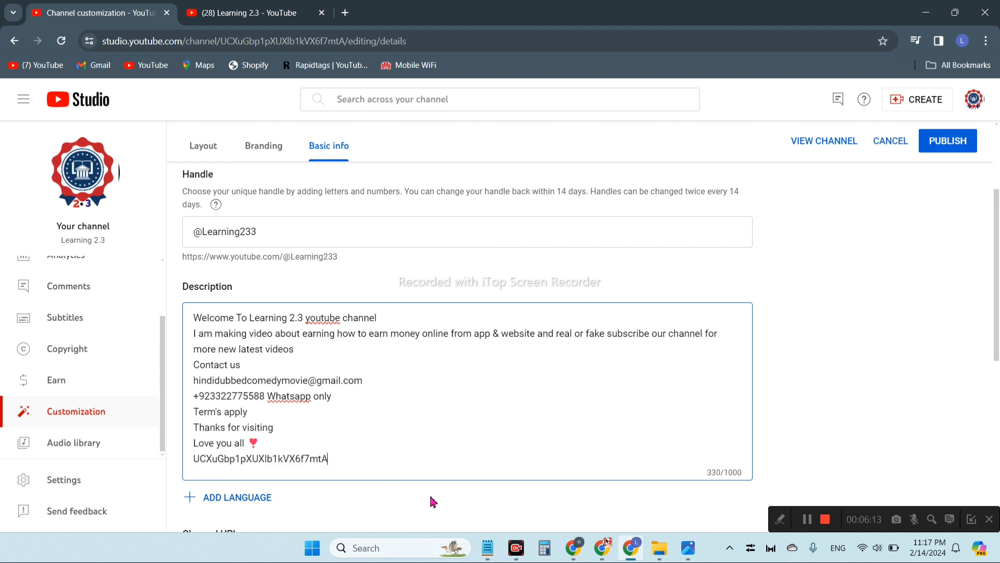
- Delete the channel ID from the last line of the channel description
{"action": "left_click_drag", "start_coordinate": [346, 459], "coordinate": [189, 462]}
{"action": "key", "text": "ctrl+a"}
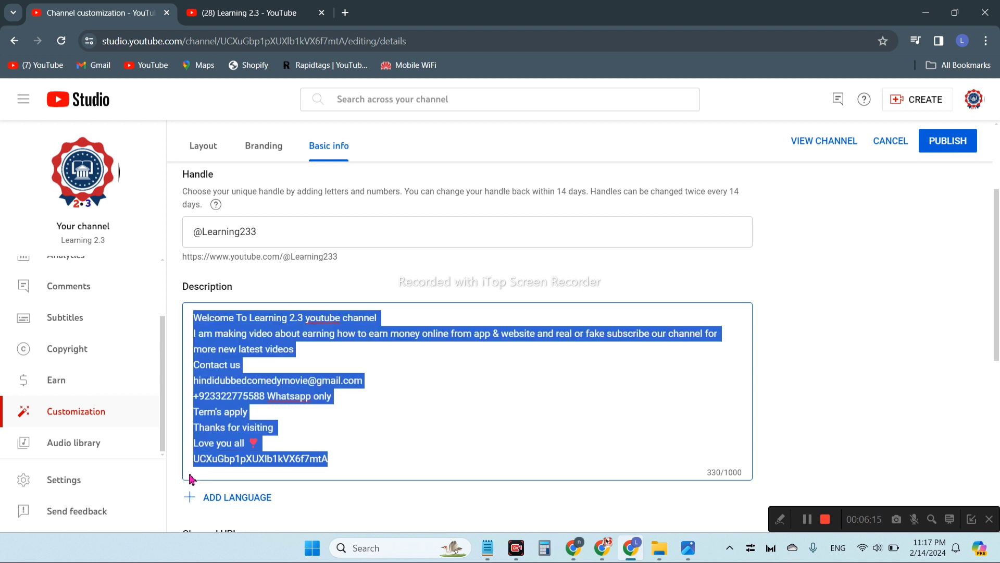
{"action": "triple_click", "coordinate": [197, 459]}
{"action": "key", "text": "ctrl+a"}
{"action": "triple_click", "coordinate": [194, 460]}
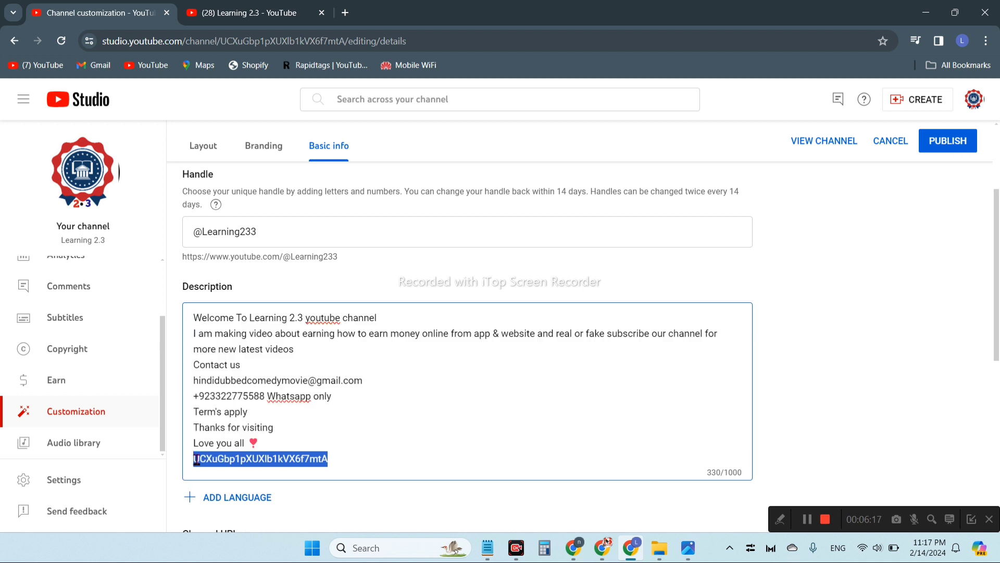
{"action": "key", "text": "BackSpace"}
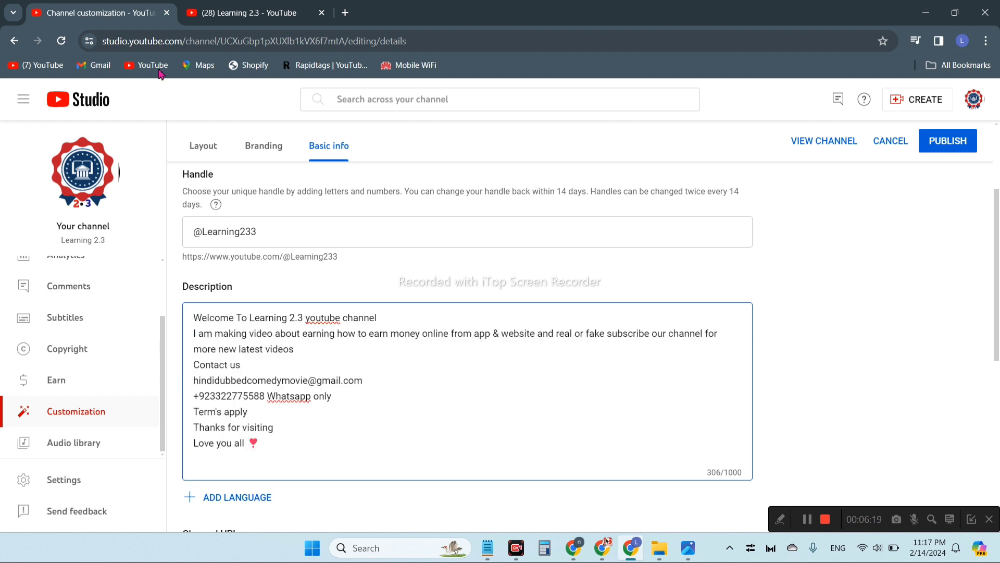
- Copy the verification code from Fameswap and paste it on the last line of the YouTube Studio channel description
{"action": "left_click", "coordinate": [602, 547]}
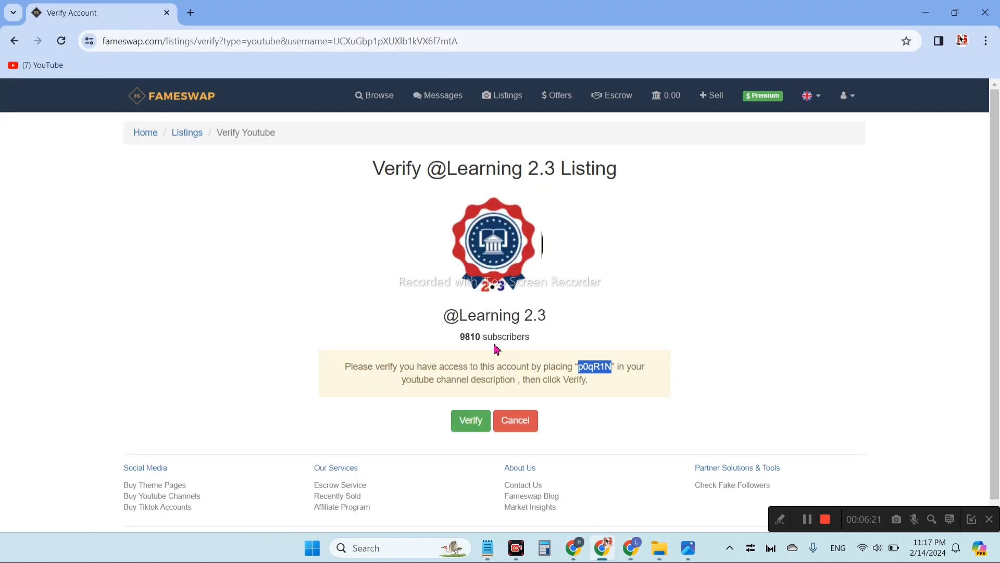
{"action": "right_click", "coordinate": [606, 368]}
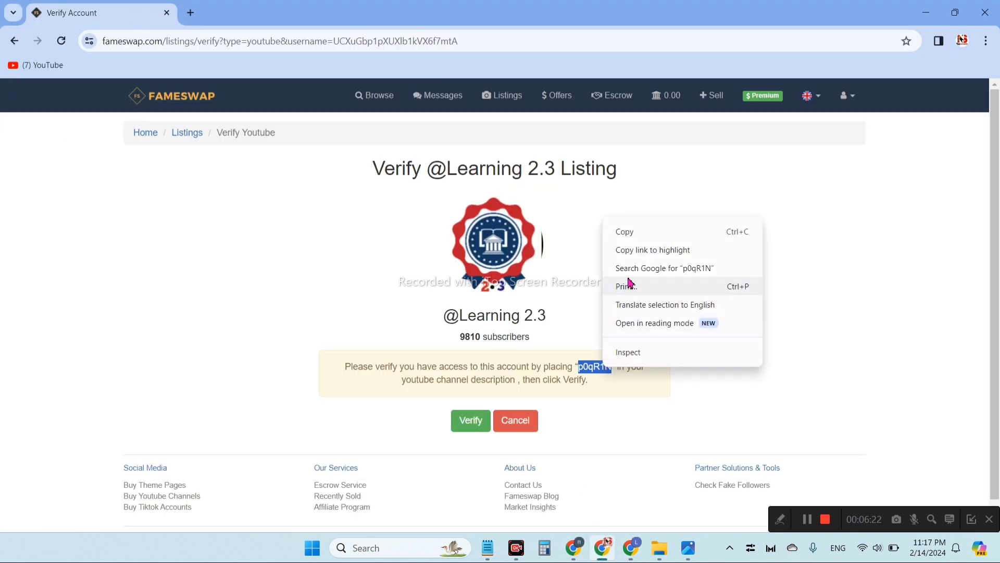
{"action": "left_click", "coordinate": [629, 234]}
{"action": "left_click", "coordinate": [629, 547]}
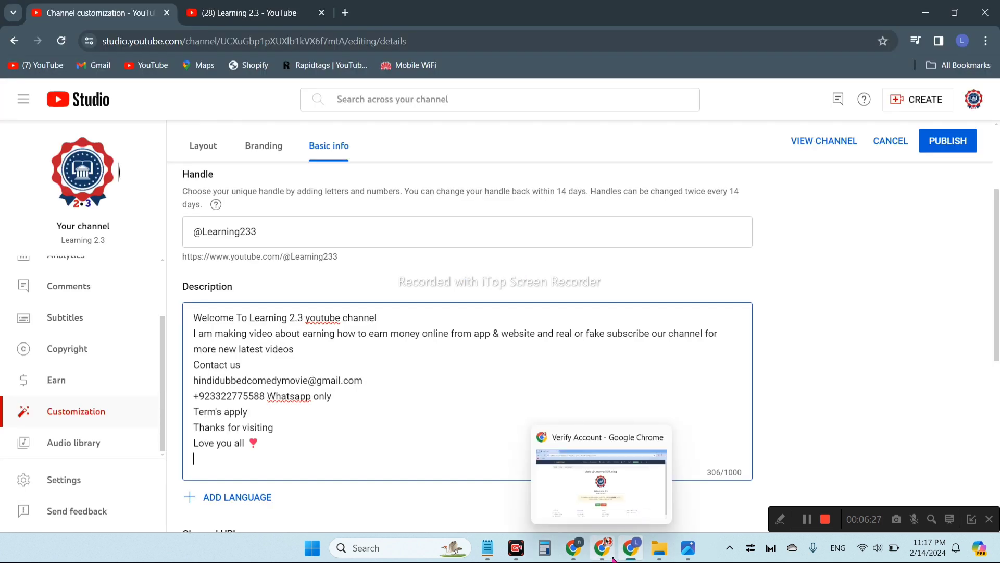
{"action": "key", "text": "ctrl+v"}
- Publish the updated channel description and verify the Learning 2.3 listing on Fameswap
{"action": "left_click", "coordinate": [959, 146]}
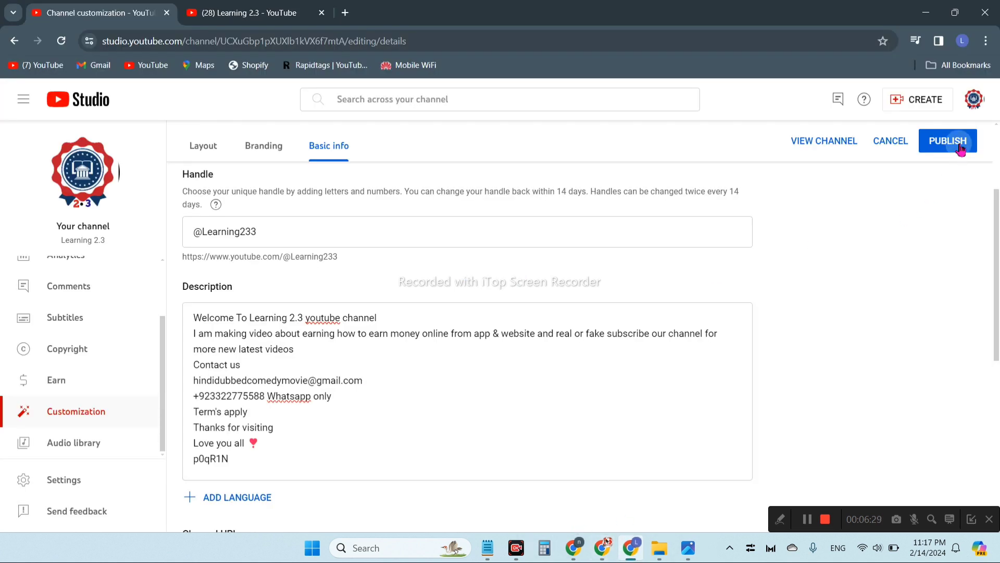
{"action": "left_click", "coordinate": [607, 545]}
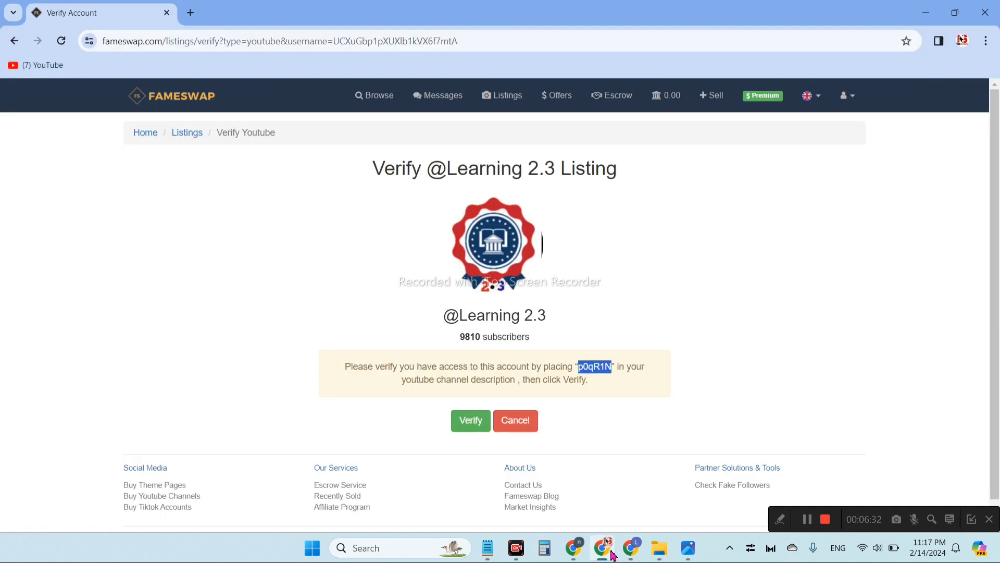
{"action": "left_click", "coordinate": [471, 419]}
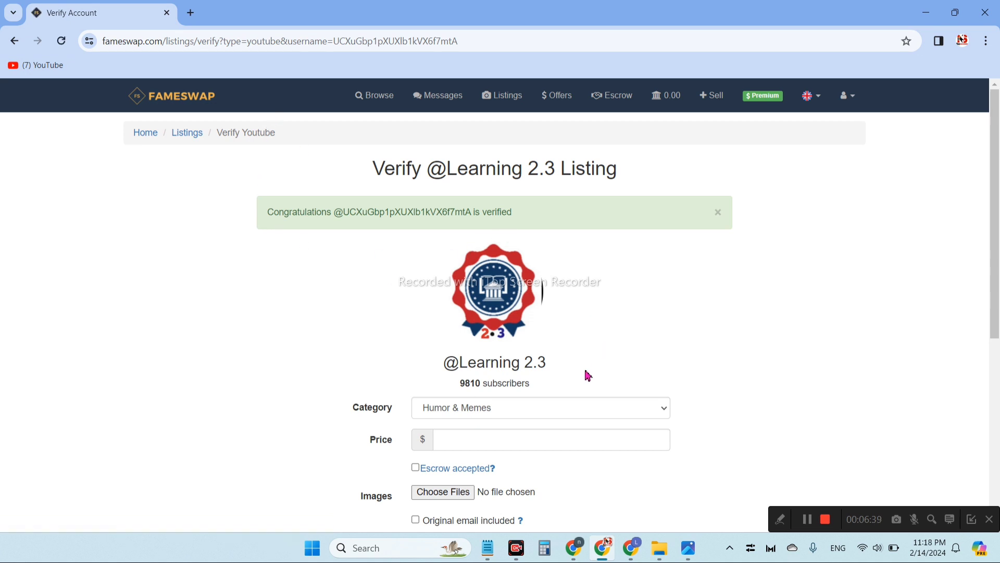
- Set the listing's category to Educational & QA and its price to $2000
{"action": "scroll", "coordinate": [544, 396], "scroll_direction": "down", "scroll_amount": 1}
{"action": "left_click", "coordinate": [521, 344]}
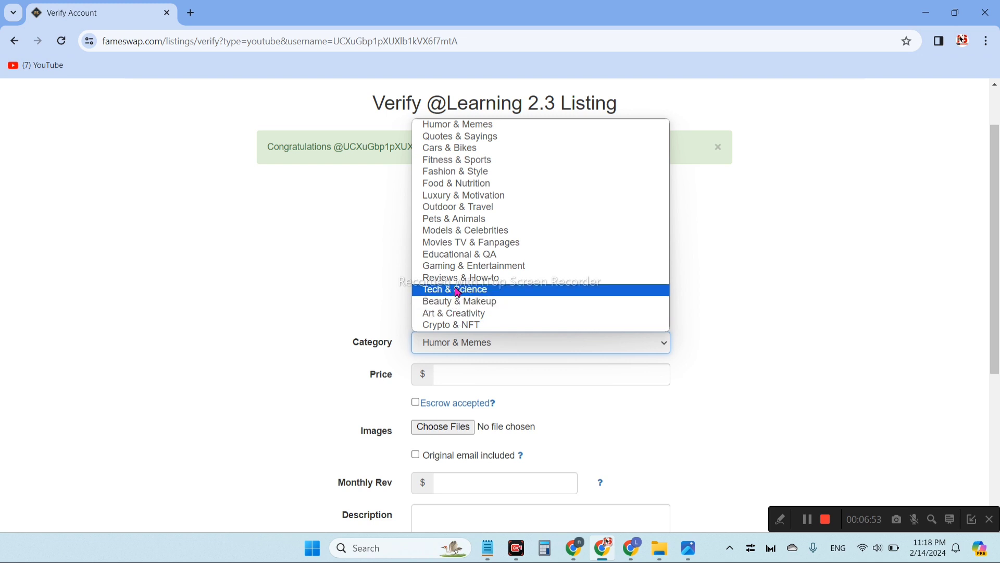
{"action": "left_click", "coordinate": [459, 257]}
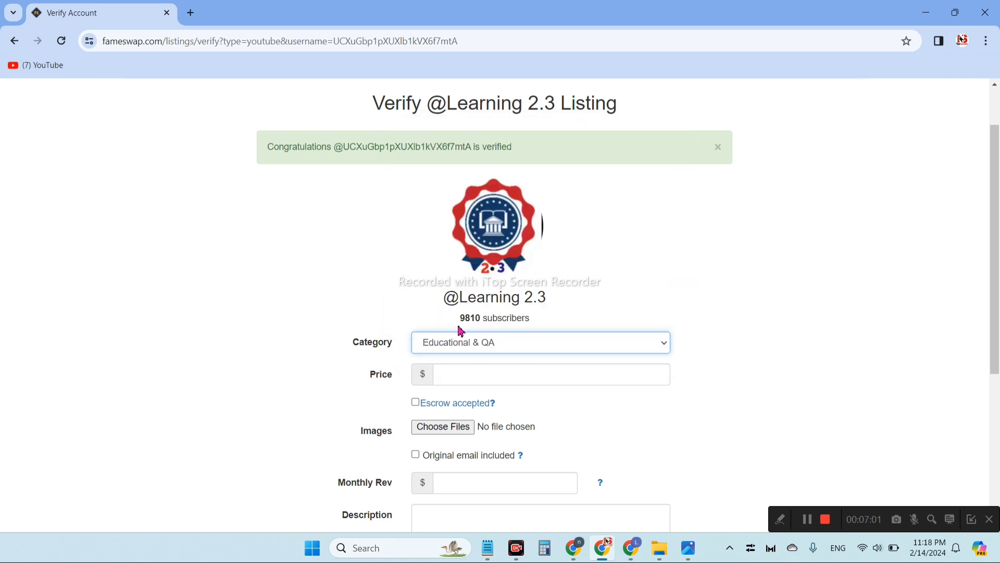
{"action": "left_click", "coordinate": [462, 372]}
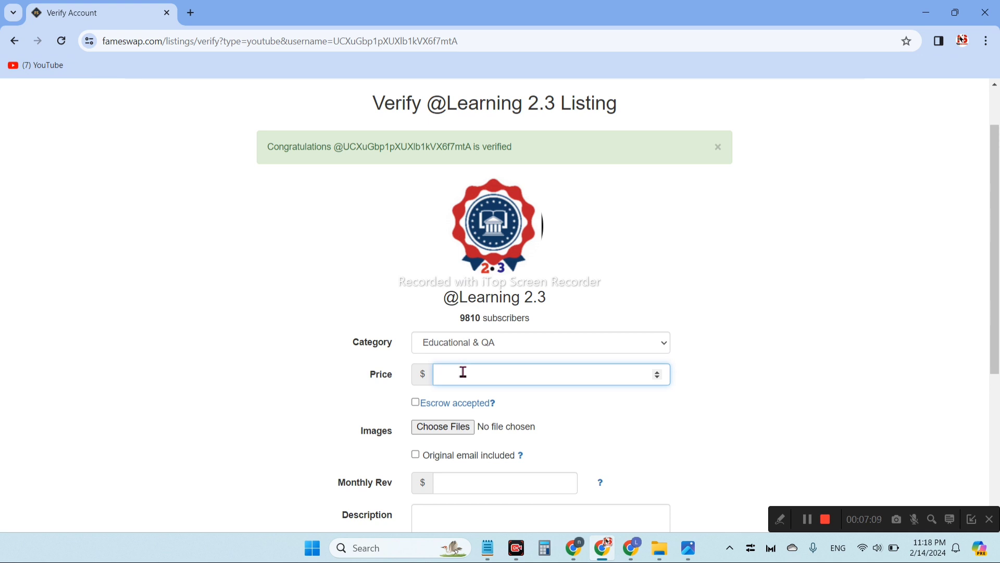
{"action": "type", "text": "2000"}
- Check the explanation of the escrow option and mark escrow as accepted for the listing
{"action": "scroll", "coordinate": [463, 372], "scroll_direction": "down", "scroll_amount": 3}
{"action": "mouse_move", "coordinate": [494, 210]}
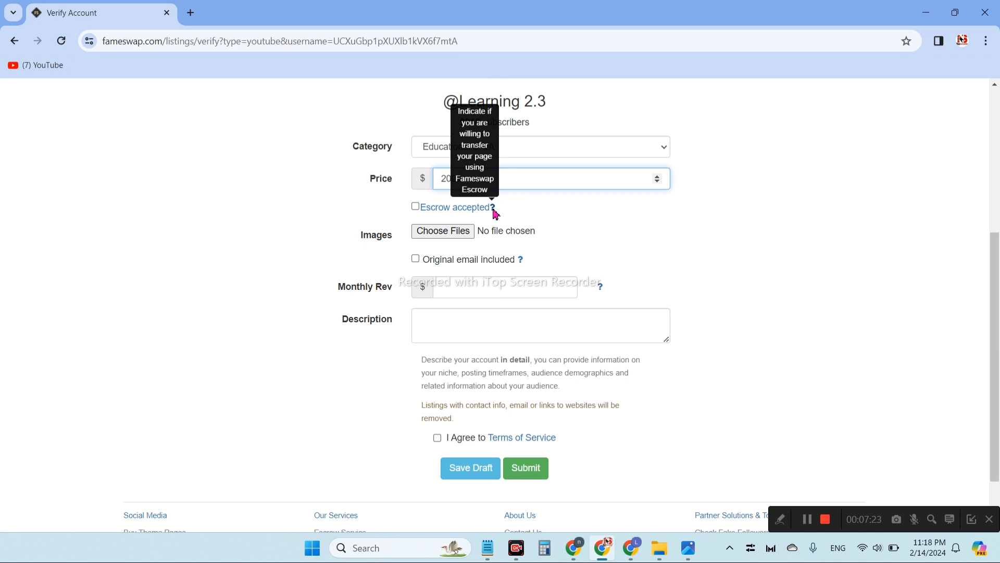
{"action": "left_click", "coordinate": [416, 207]}
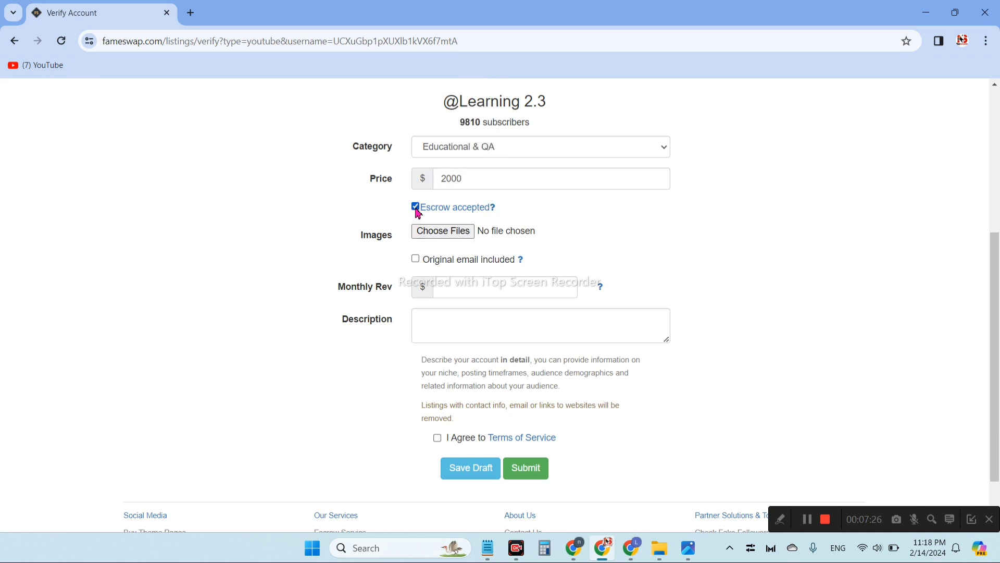
- Attach the image file Screenshot (290) from the Home folder's recent files to the listing
{"action": "left_click", "coordinate": [442, 231]}
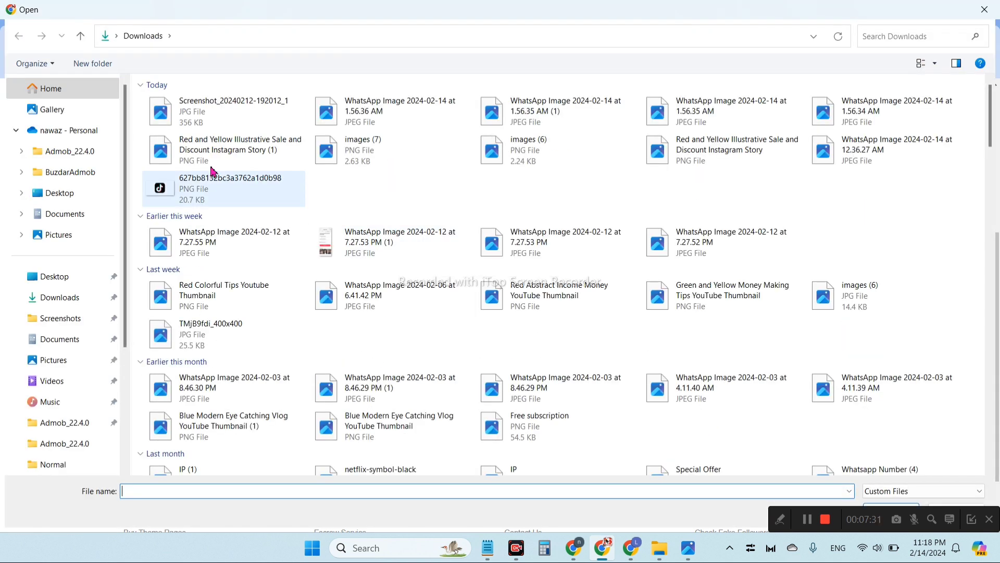
{"action": "scroll", "coordinate": [272, 308], "scroll_direction": "down", "scroll_amount": 2}
{"action": "left_click", "coordinate": [82, 86]}
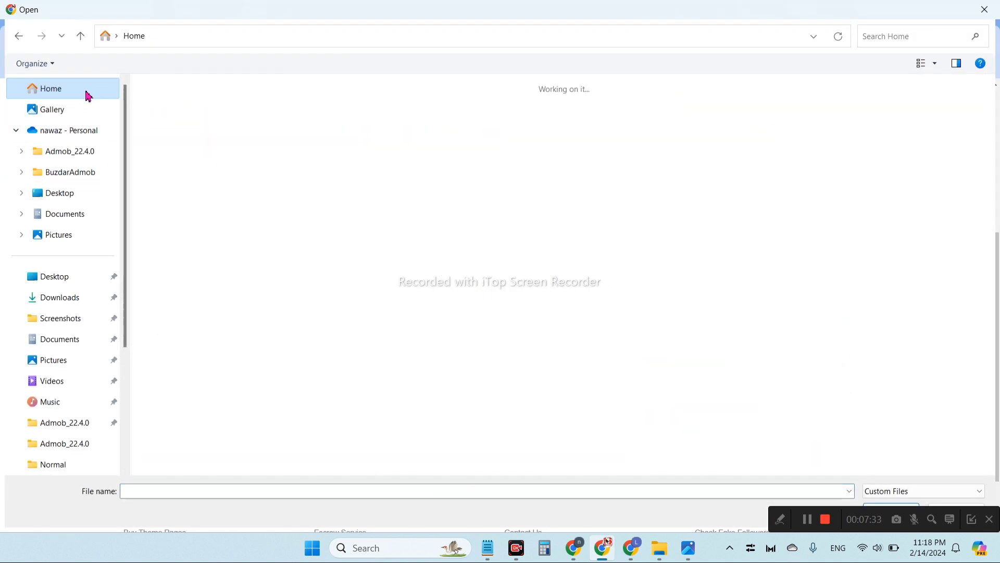
{"action": "scroll", "coordinate": [275, 267], "scroll_direction": "down", "scroll_amount": 5}
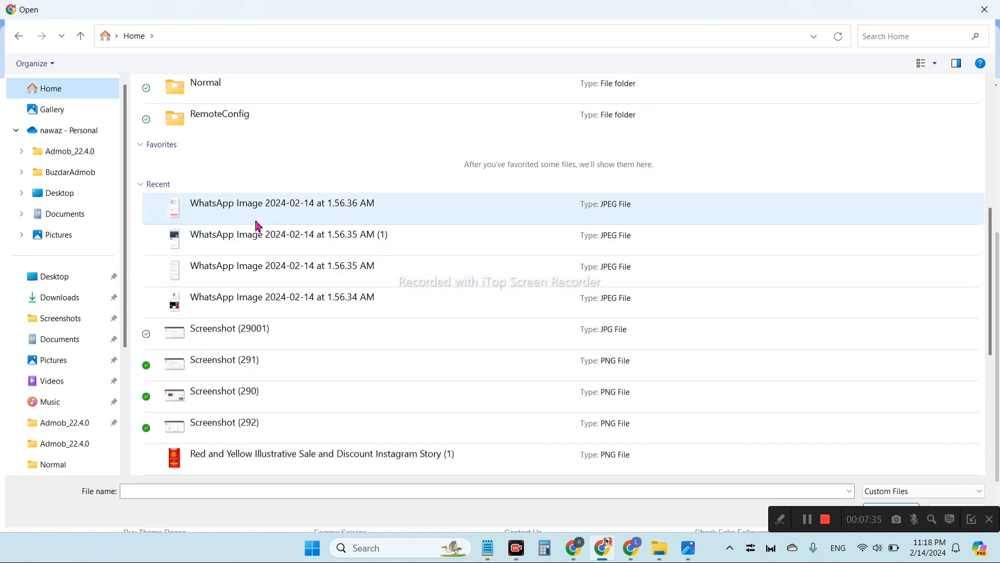
{"action": "scroll", "coordinate": [264, 346], "scroll_direction": "down", "scroll_amount": 3}
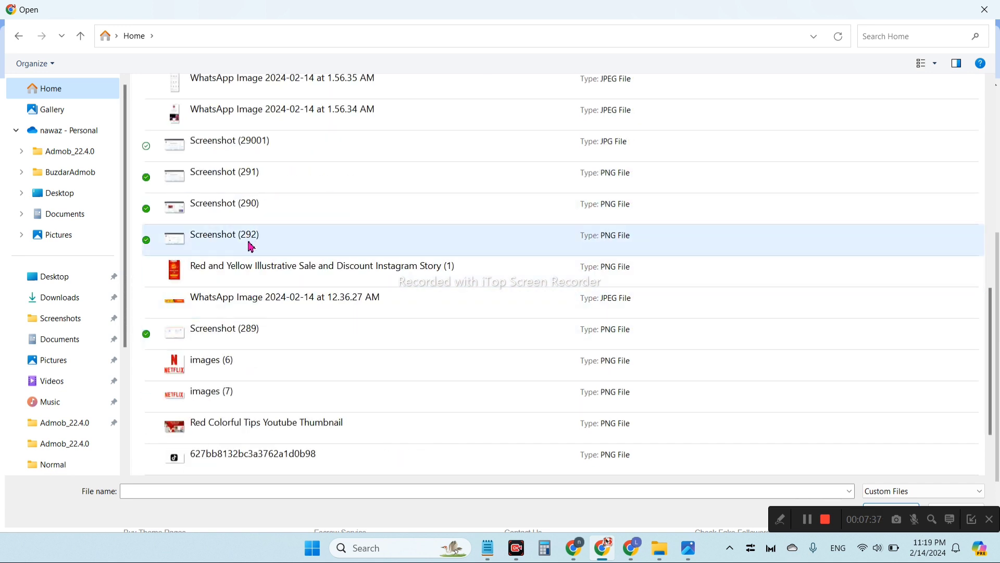
{"action": "left_click", "coordinate": [250, 221]}
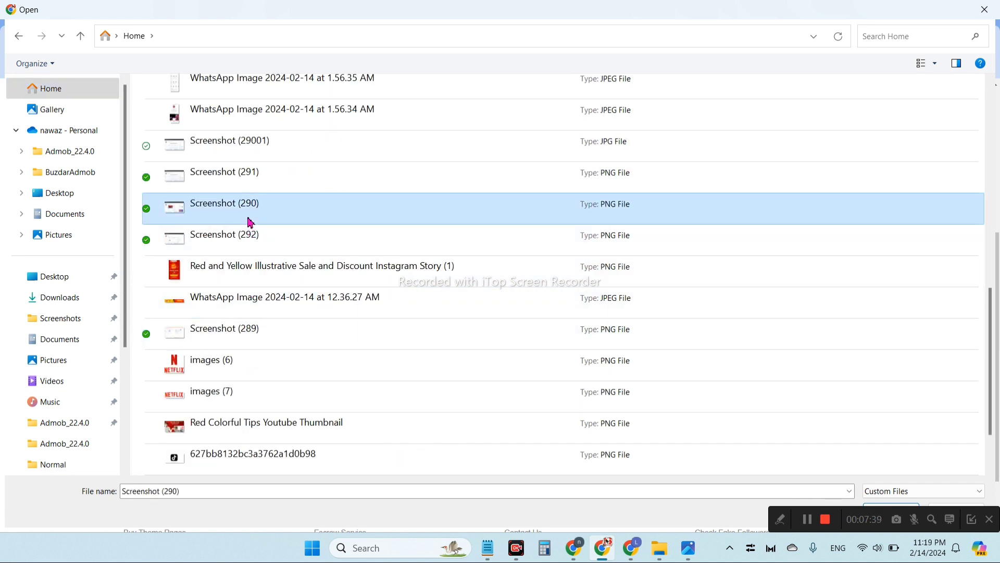
{"action": "scroll", "coordinate": [250, 223], "scroll_direction": "up", "scroll_amount": 1}
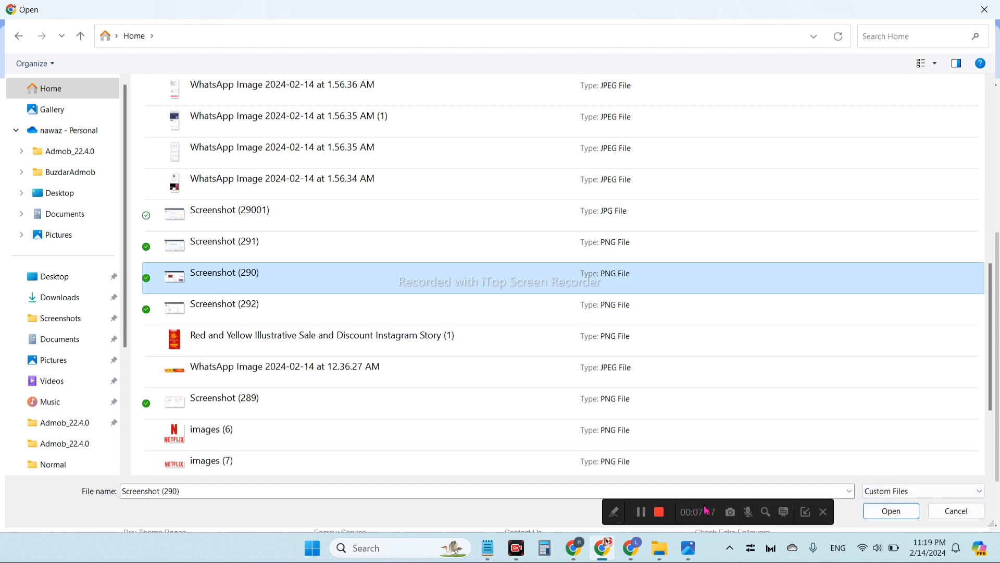
{"action": "left_click", "coordinate": [873, 515]}
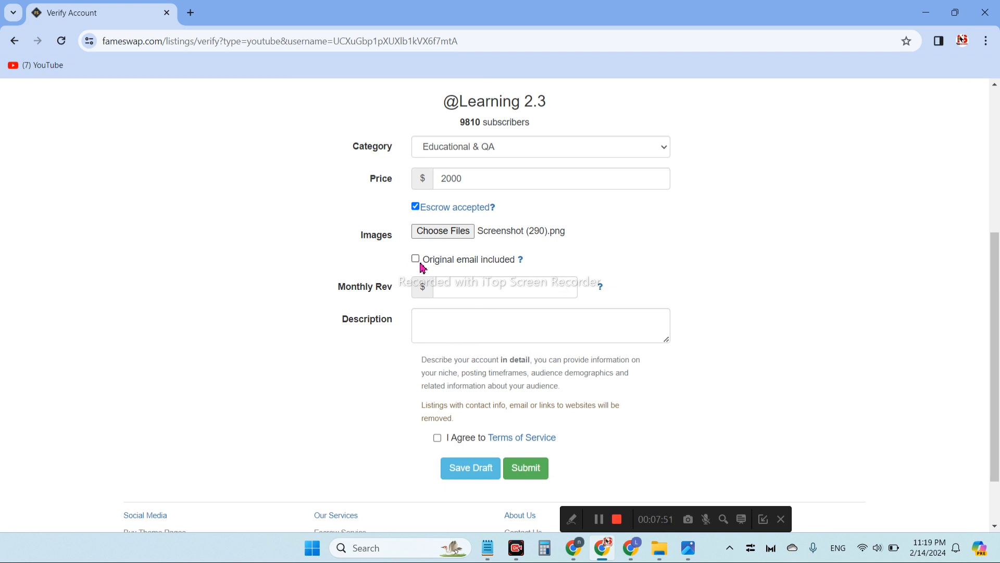
- Set the listing's monthly revenue to $27
{"action": "mouse_move", "coordinate": [523, 265]}
{"action": "left_click", "coordinate": [457, 290]}
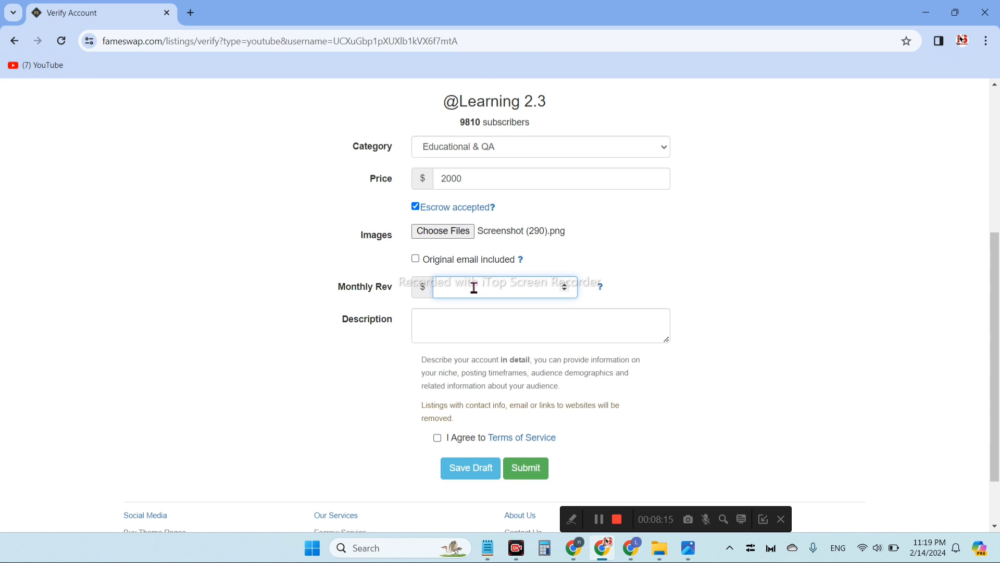
{"action": "type", "text": "30-"}
{"action": "key", "text": "BackSpace"}
{"action": "key", "text": "BackSpace"}
{"action": "key", "text": "BackSpace"}
{"action": "type", "text": "27"}
- Start the listing's description with "hello friends my this got 9810 organic subscriber"
{"action": "left_click", "coordinate": [445, 325]}
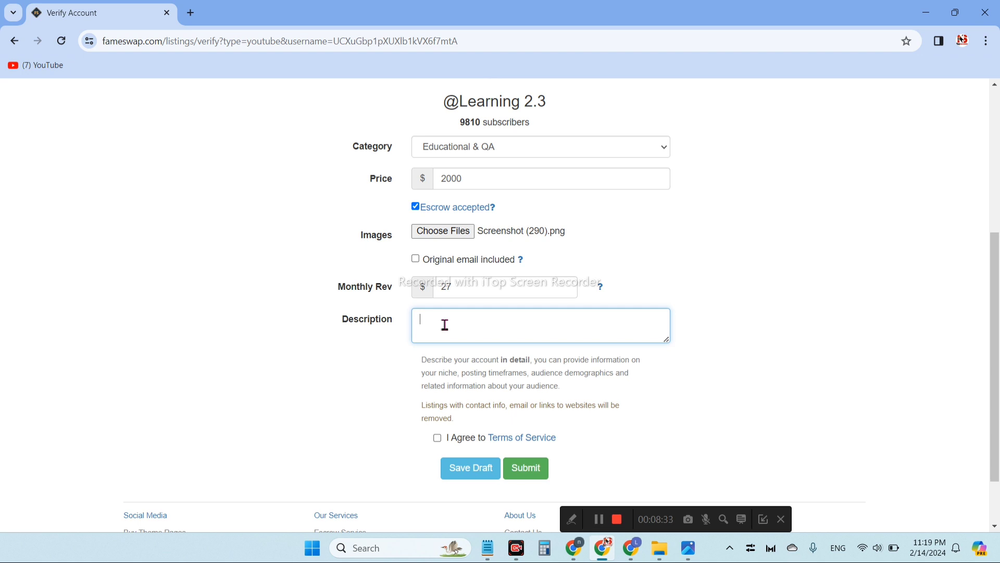
{"action": "type", "text": "hello t"}
{"action": "type", "text": "riends my this got "}
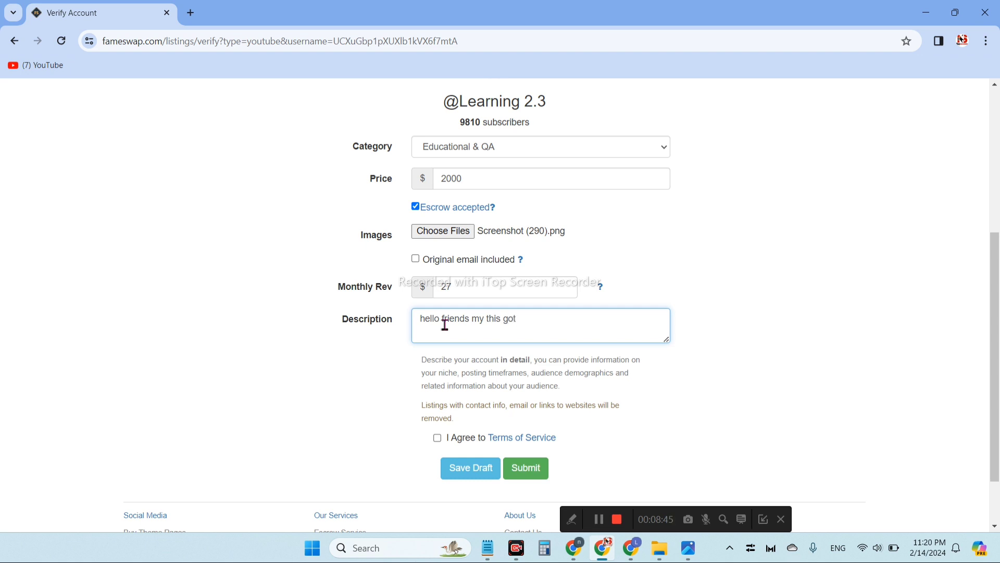
{"action": "type", "text": "9810"}
{"action": "type", "text": "organic subscriber "}
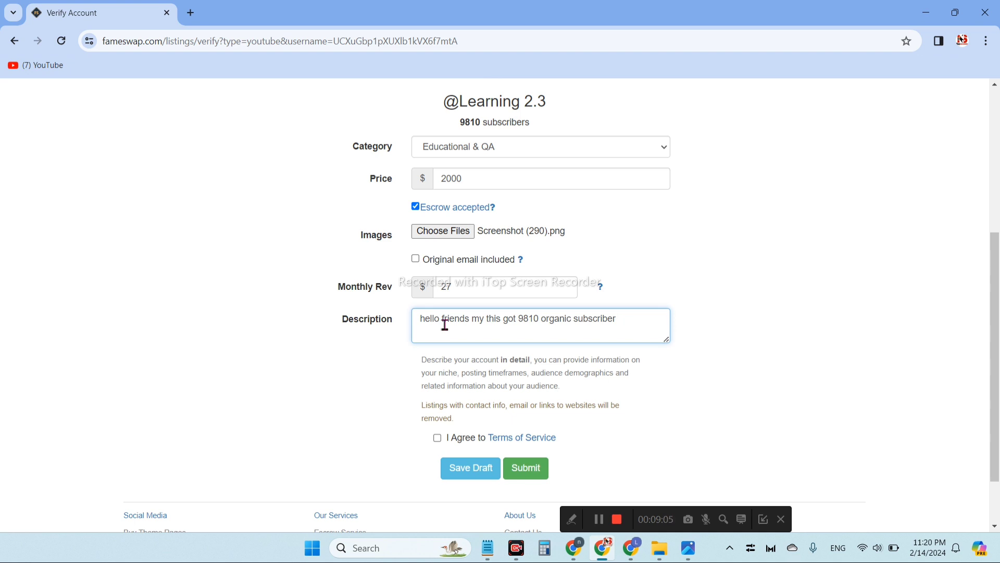
- Continue the description with "full monetized no copy right no claim no worning"
{"action": "type", "text": "full monert"}
{"action": "key", "text": "BackSpace"}
{"action": "key", "text": "BackSpace"}
{"action": "type", "text": "tized no copy ri"}
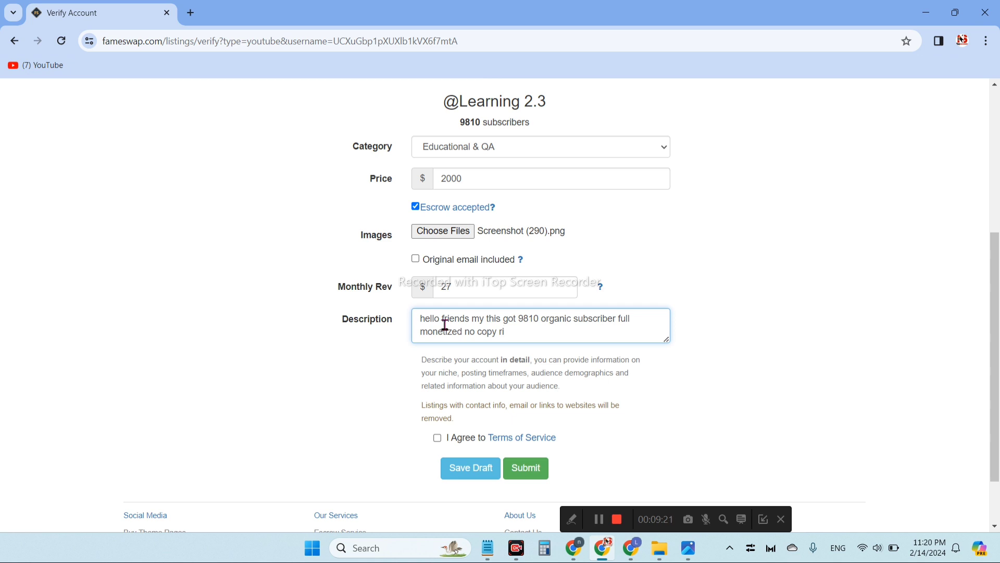
{"action": "type", "text": "ght no claim no worning "}
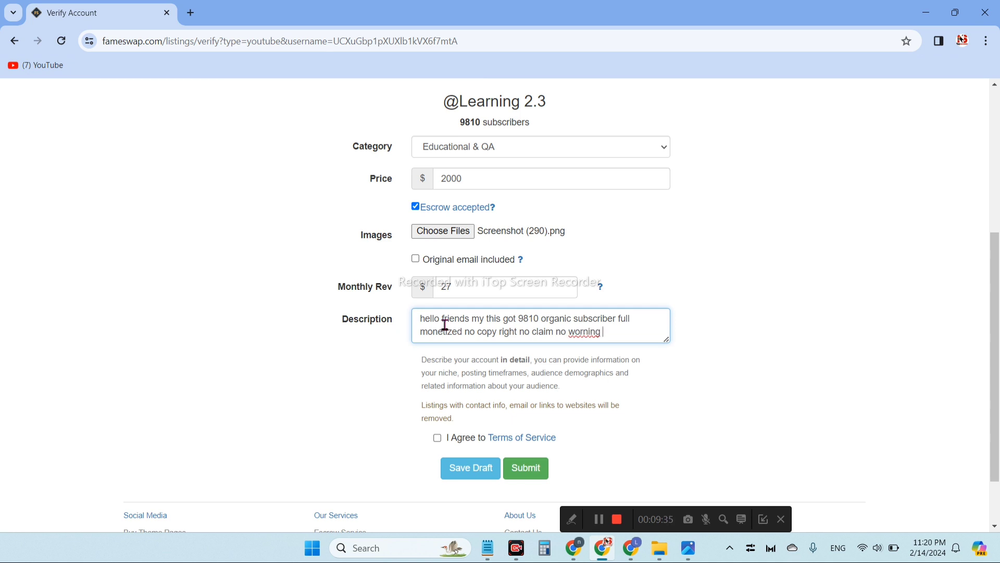
- Finish the description with "everything is ggod available for sale" and correct the misspelled "worning" to "warning"
{"action": "type", "text": "100%"}
{"action": "key", "text": "BackSpace"}
{"action": "key", "text": "BackSpace"}
{"action": "key", "text": "BackSpace"}
{"action": "type", "text": "evertything is ggod "}
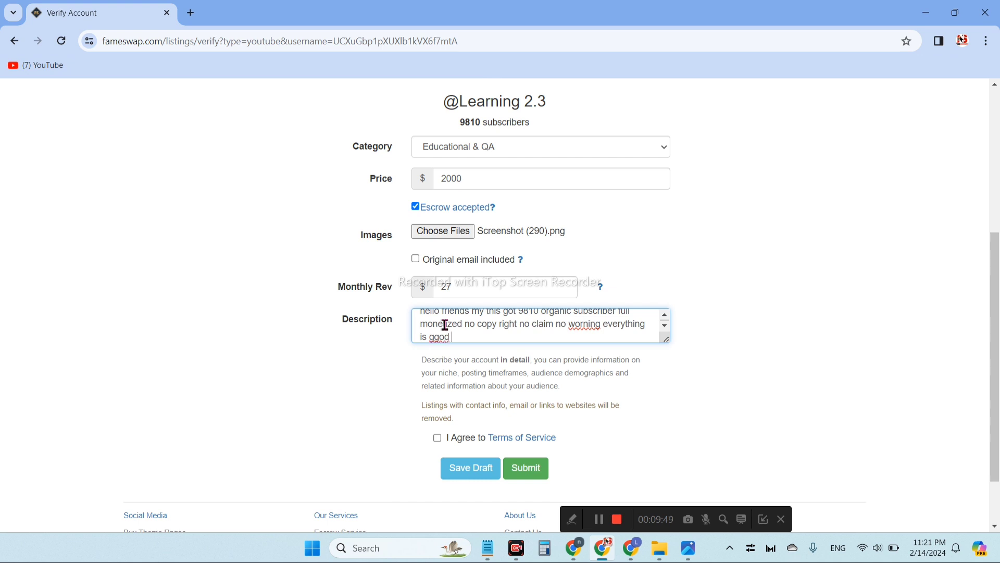
{"action": "type", "text": "available for sale"}
{"action": "right_click", "coordinate": [573, 325]}
{"action": "left_click", "coordinate": [611, 70]}
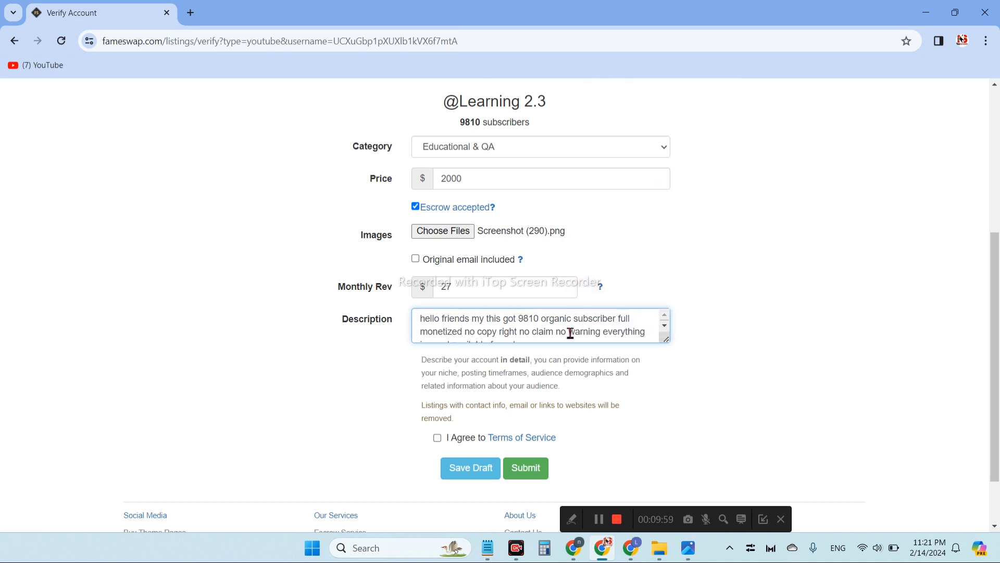
- Agree to the Terms of Service and submit the Learning 2.3 listing
{"action": "scroll", "coordinate": [569, 336], "scroll_direction": "down", "scroll_amount": 1}
{"action": "scroll", "coordinate": [541, 354], "scroll_direction": "down", "scroll_amount": 1}
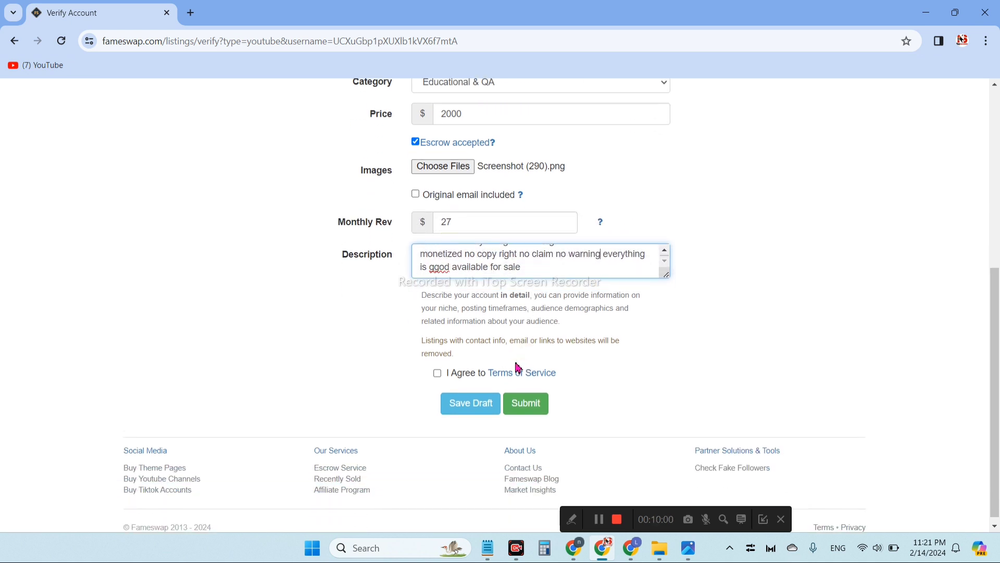
{"action": "left_click", "coordinate": [438, 366]}
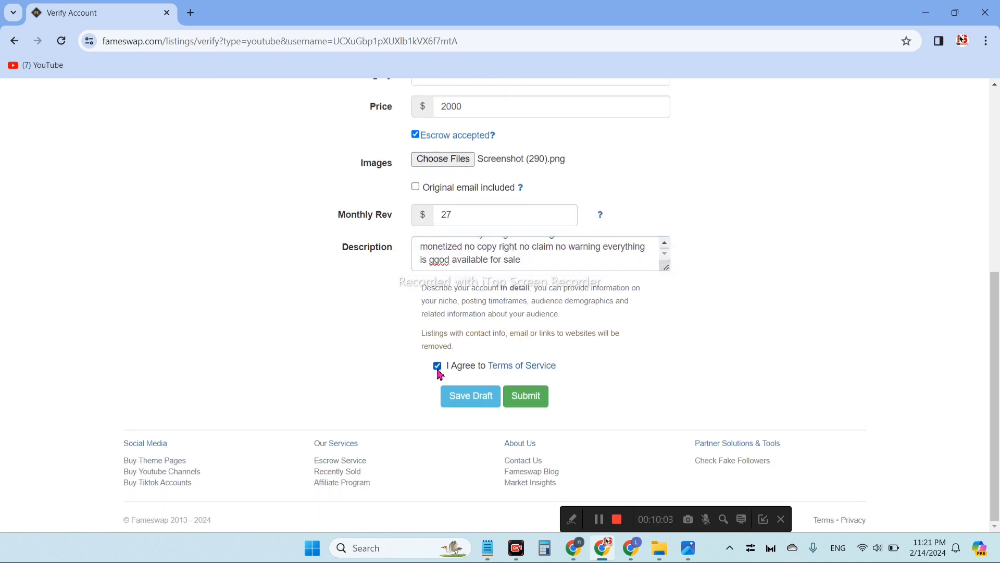
{"action": "left_click", "coordinate": [529, 401]}
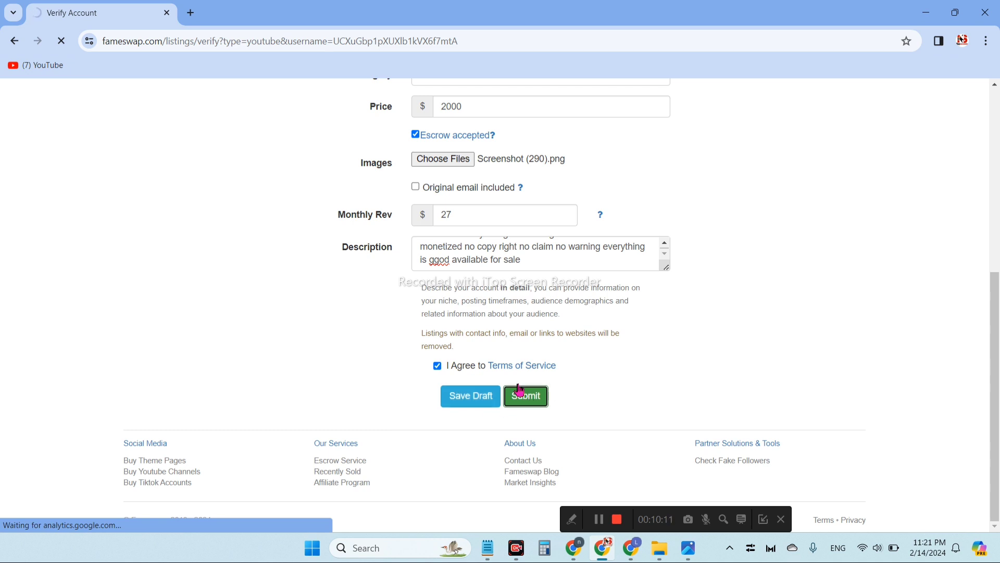
- Review the listing form from its heading down and submit it again
{"action": "scroll", "coordinate": [546, 291], "scroll_direction": "up", "scroll_amount": 3}
{"action": "scroll", "coordinate": [546, 291], "scroll_direction": "up", "scroll_amount": 3}
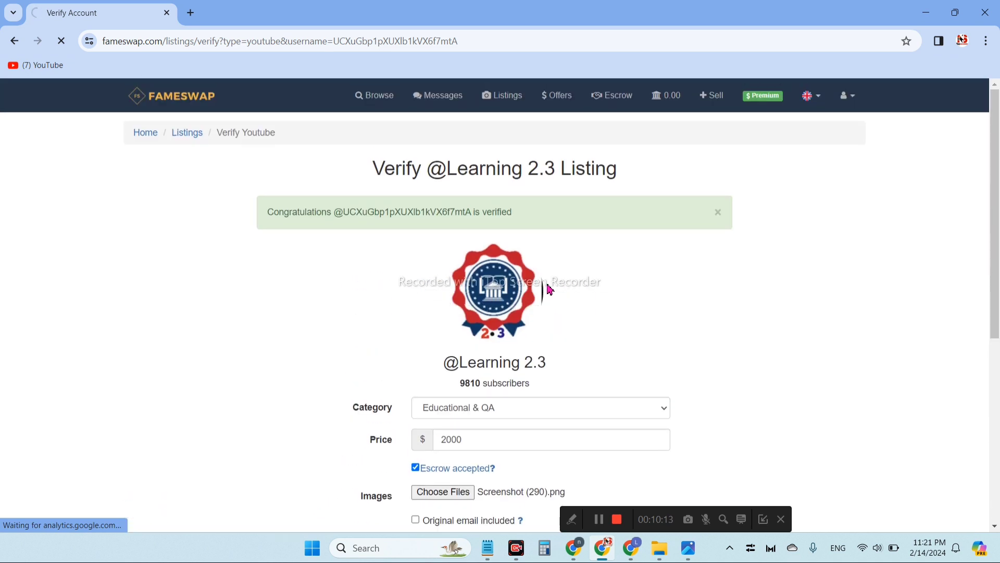
{"action": "scroll", "coordinate": [546, 291], "scroll_direction": "down", "scroll_amount": 6}
{"action": "left_click", "coordinate": [523, 394]}
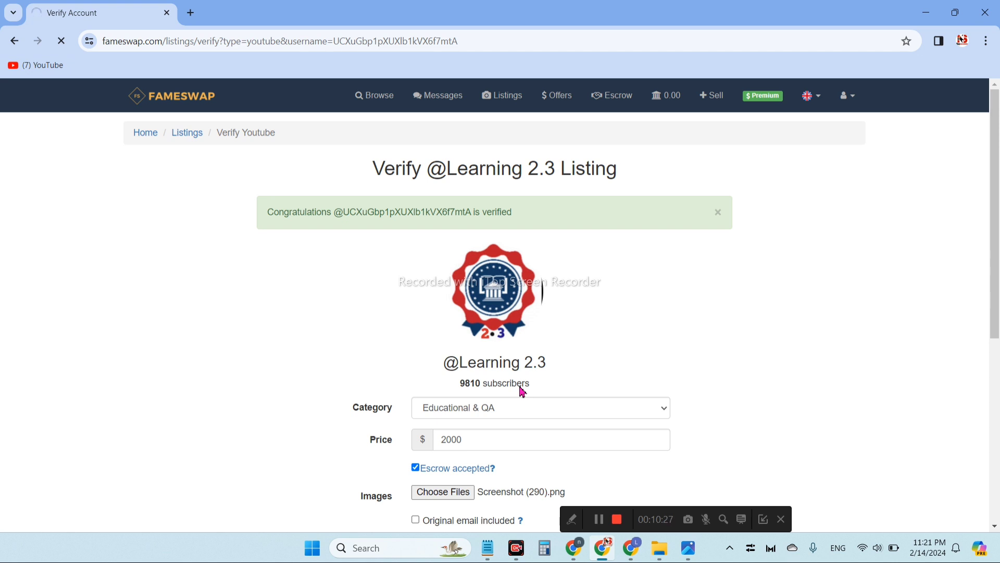
- Replace the misspelled word "ggod" in the listing's description with a suggested spelling
{"action": "scroll", "coordinate": [523, 392], "scroll_direction": "down", "scroll_amount": 6}
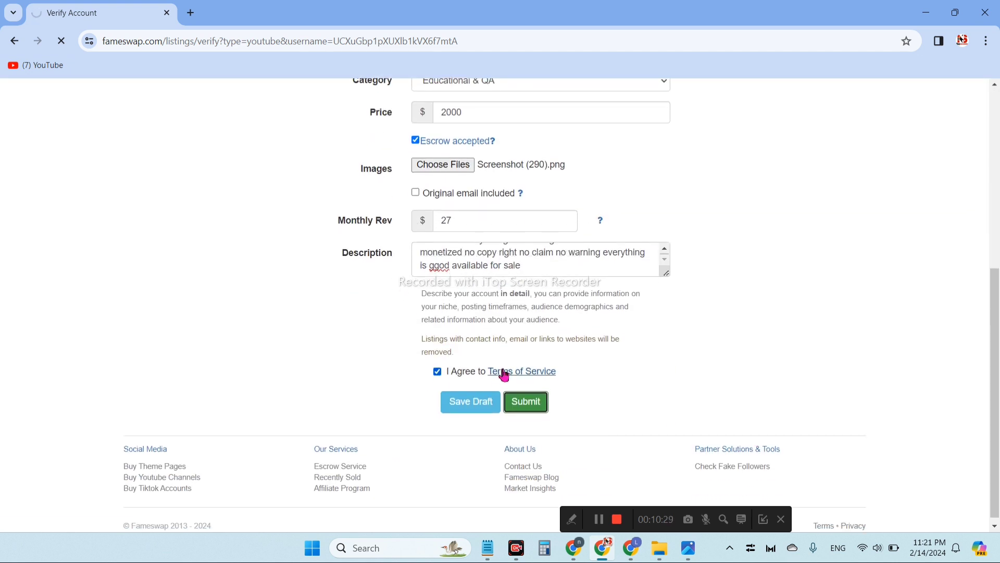
{"action": "right_click", "coordinate": [443, 263]}
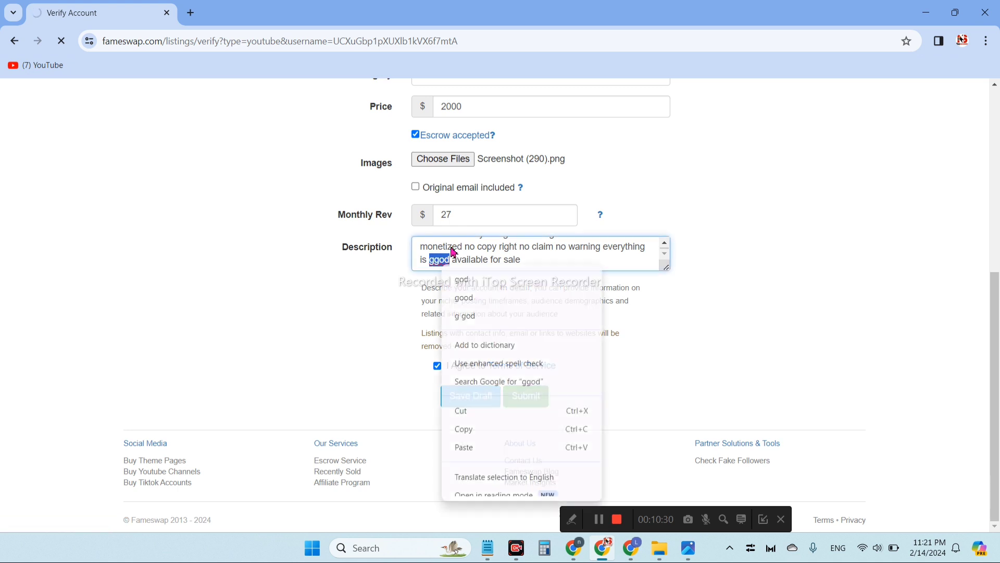
{"action": "left_click", "coordinate": [455, 279]}
{"action": "scroll", "coordinate": [476, 267], "scroll_direction": "up", "scroll_amount": 1}
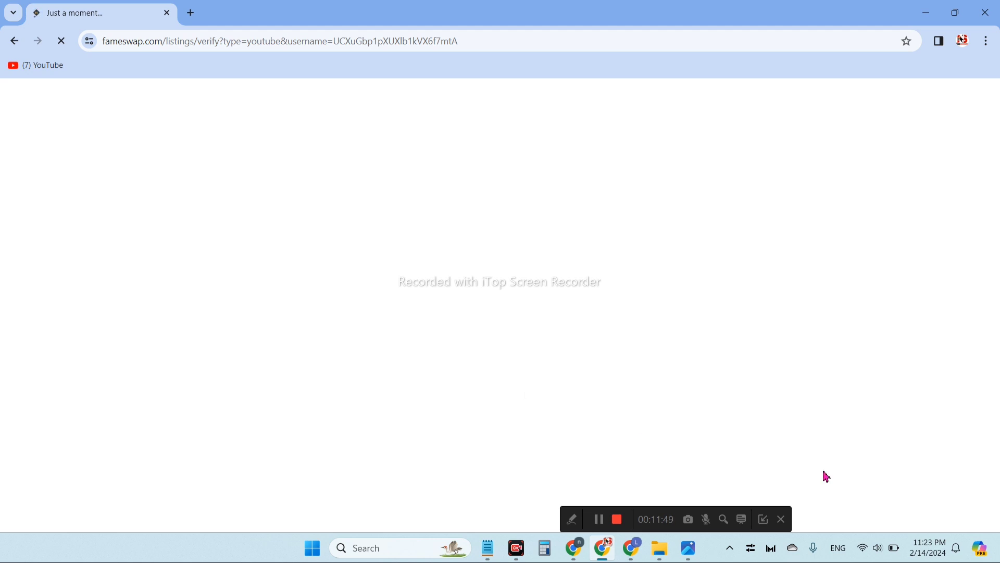
{"action": "left_click", "coordinate": [863, 551]}
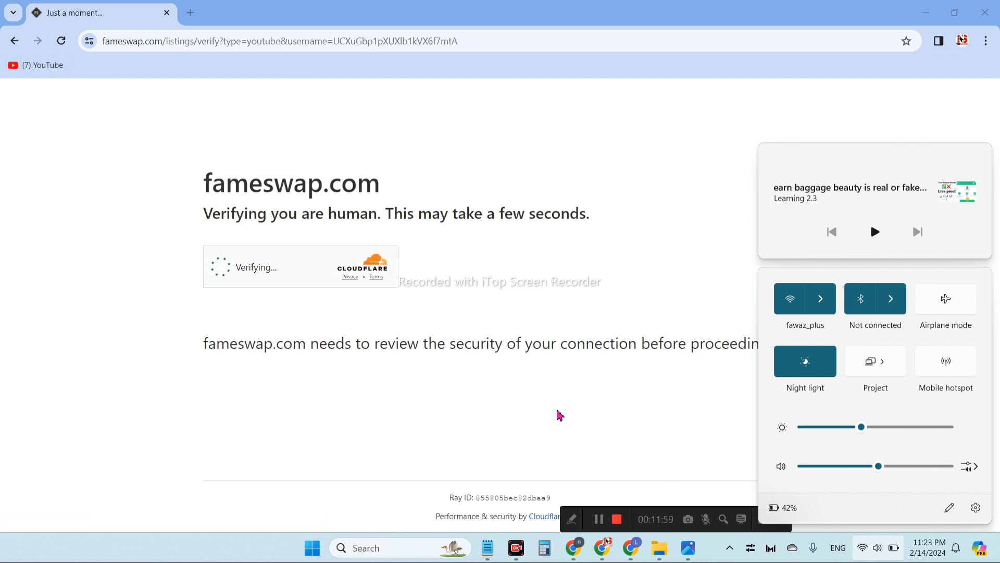
{"action": "left_click", "coordinate": [559, 415]}
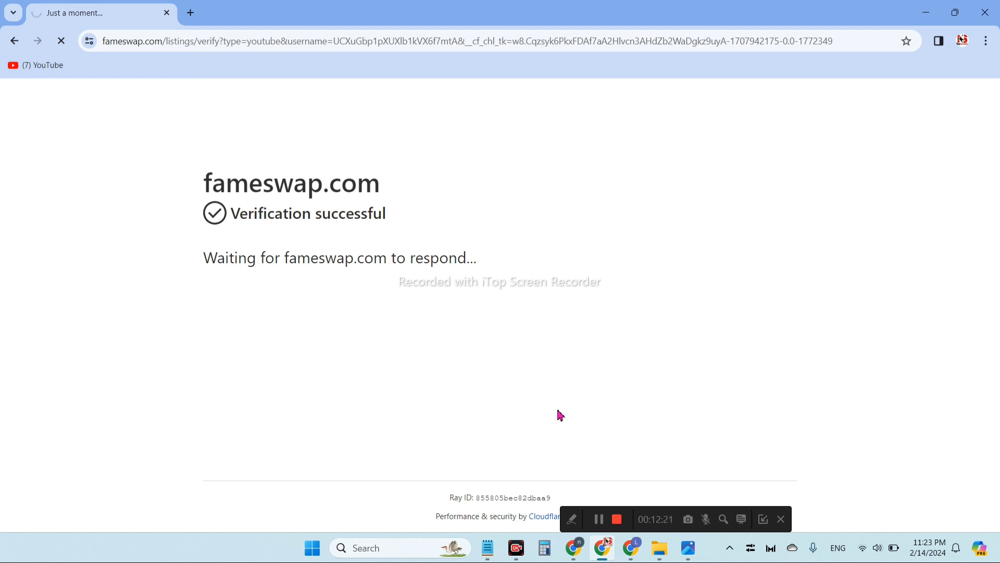
{"action": "left_click", "coordinate": [599, 520]}
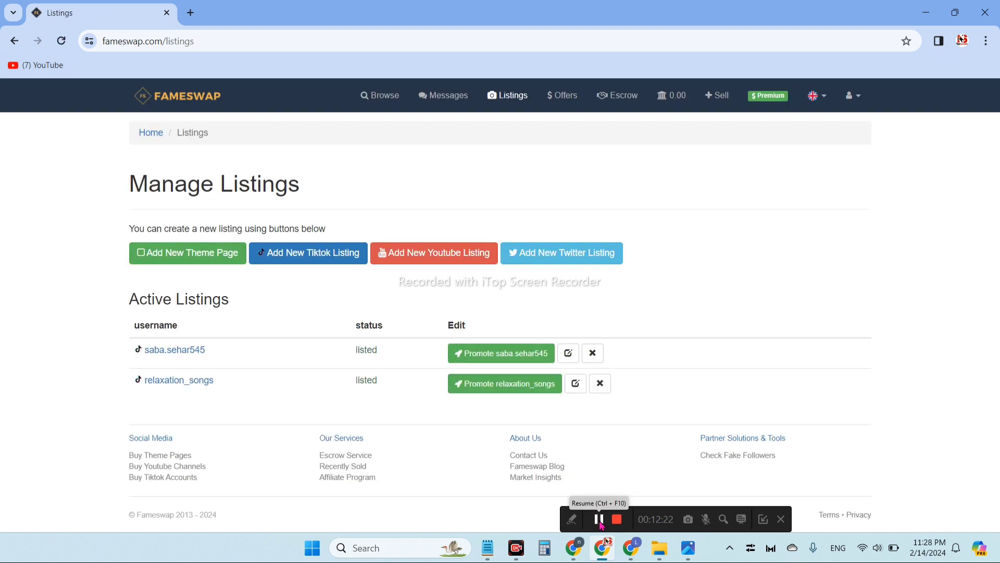
{"action": "left_click", "coordinate": [600, 521]}
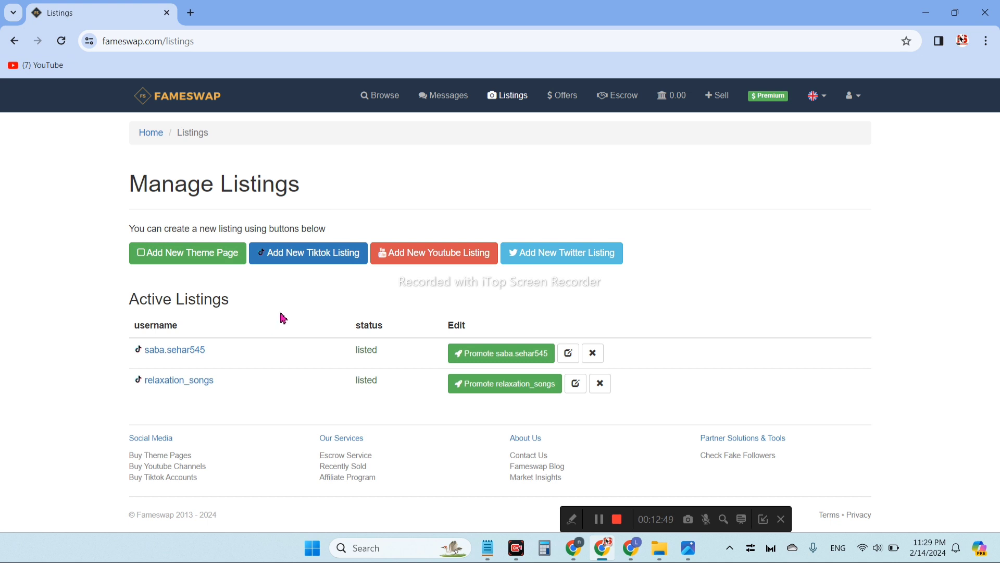
- Open nazsocialmarketig.com in a new tab and try to log in with a saved username and password
{"action": "left_click", "coordinate": [191, 13]}
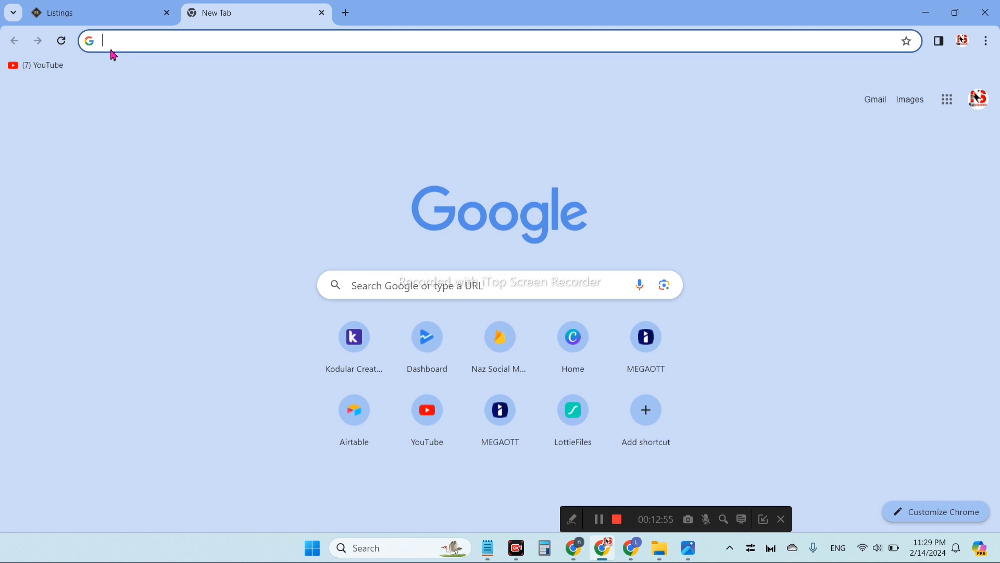
{"action": "type", "text": "nazsocialmarketig.com"}
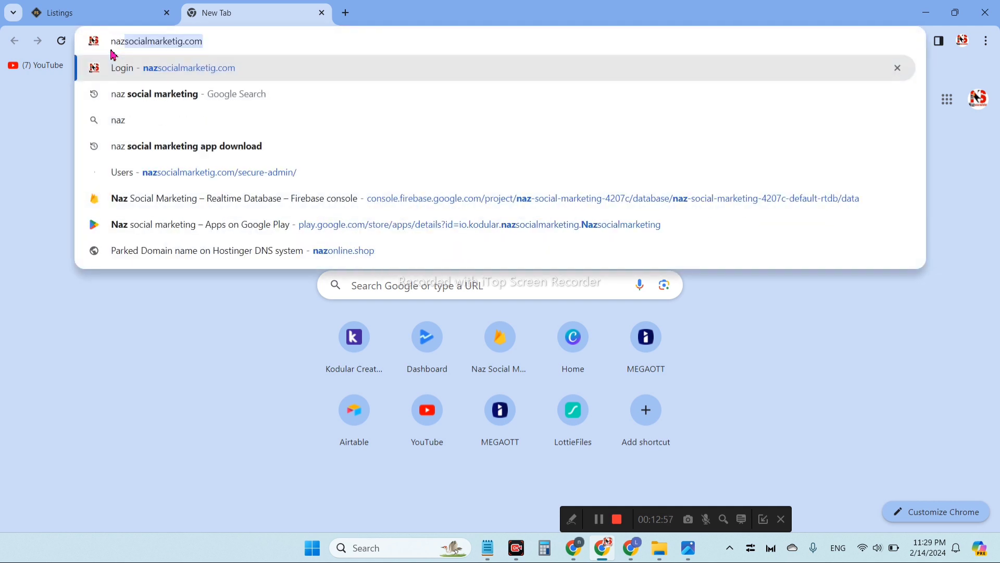
{"action": "key", "text": "Return"}
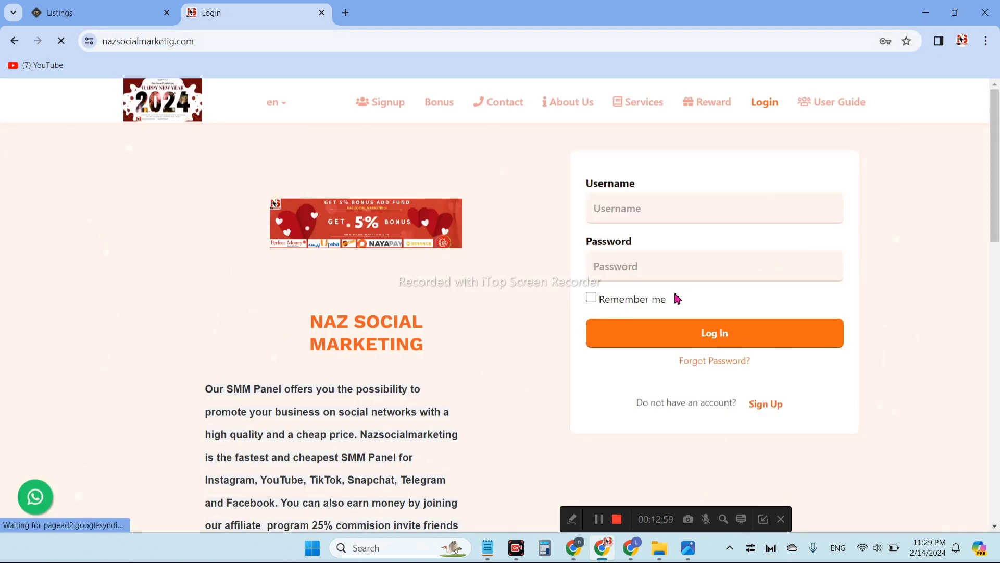
{"action": "left_click", "coordinate": [642, 217]}
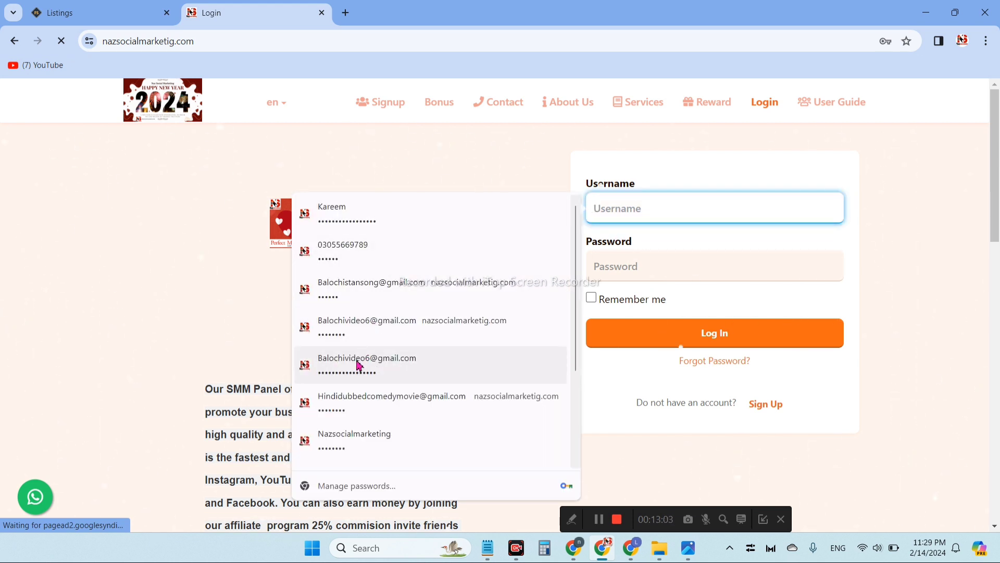
{"action": "left_click", "coordinate": [353, 434]}
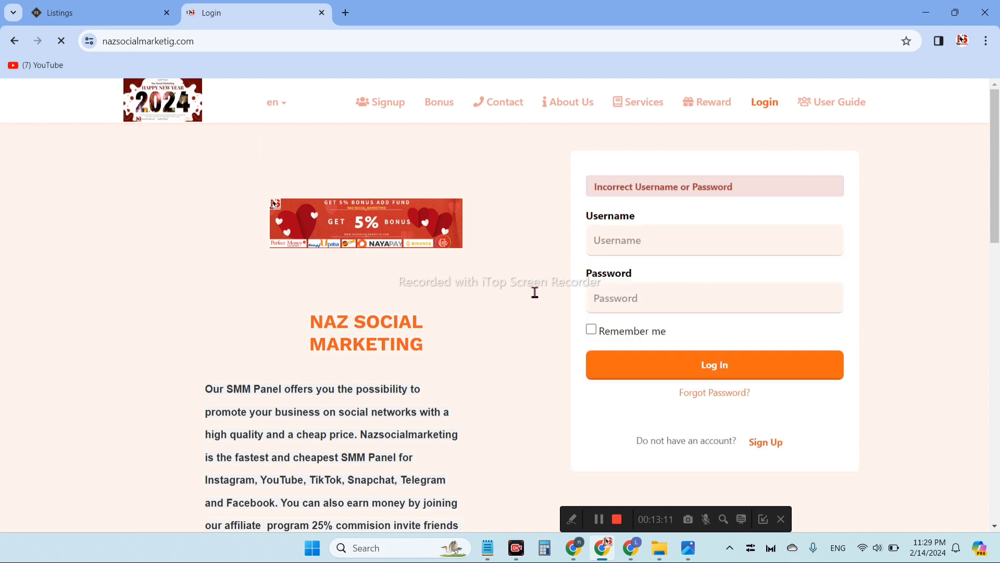
- Try again to log in, filling the username and password fields from the first saved account
{"action": "left_click", "coordinate": [630, 230]}
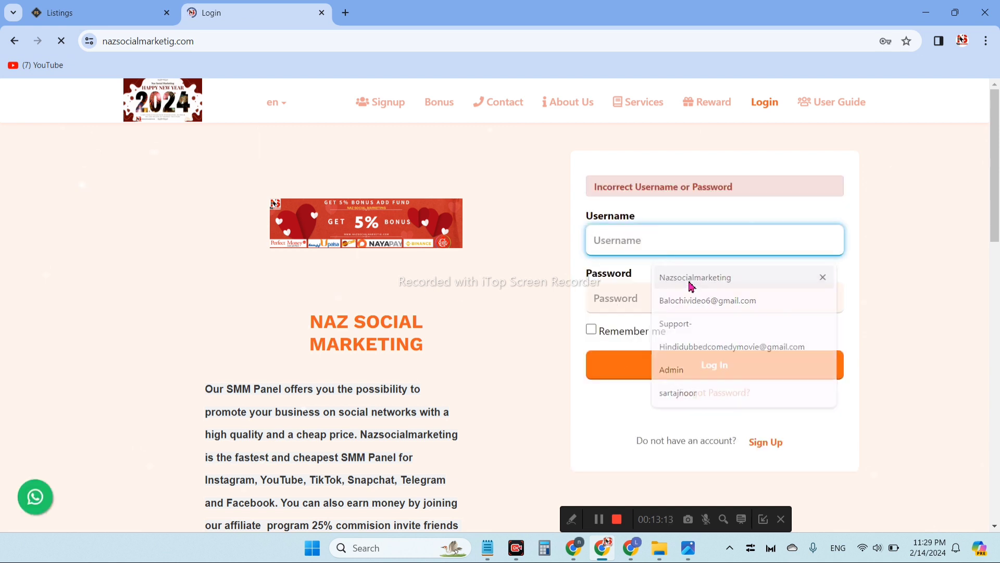
{"action": "left_click", "coordinate": [664, 247]}
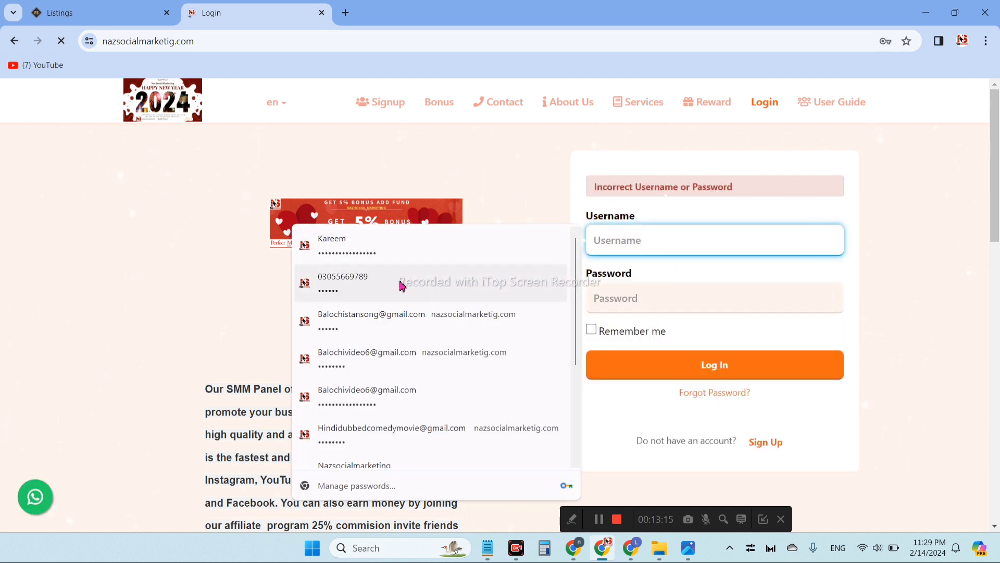
{"action": "scroll", "coordinate": [375, 353], "scroll_direction": "down", "scroll_amount": 3}
{"action": "scroll", "coordinate": [370, 386], "scroll_direction": "up", "scroll_amount": 3}
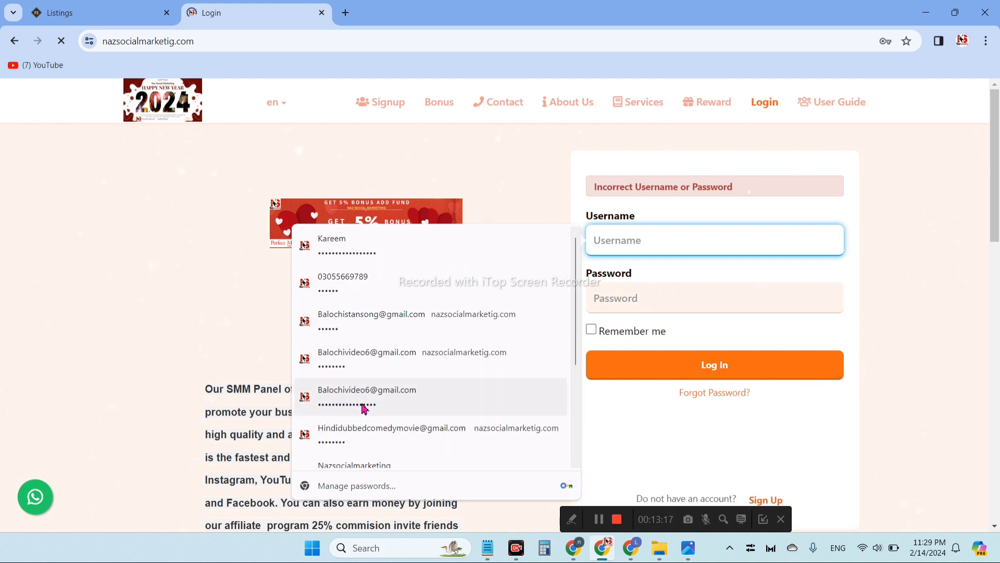
{"action": "left_click", "coordinate": [350, 246]}
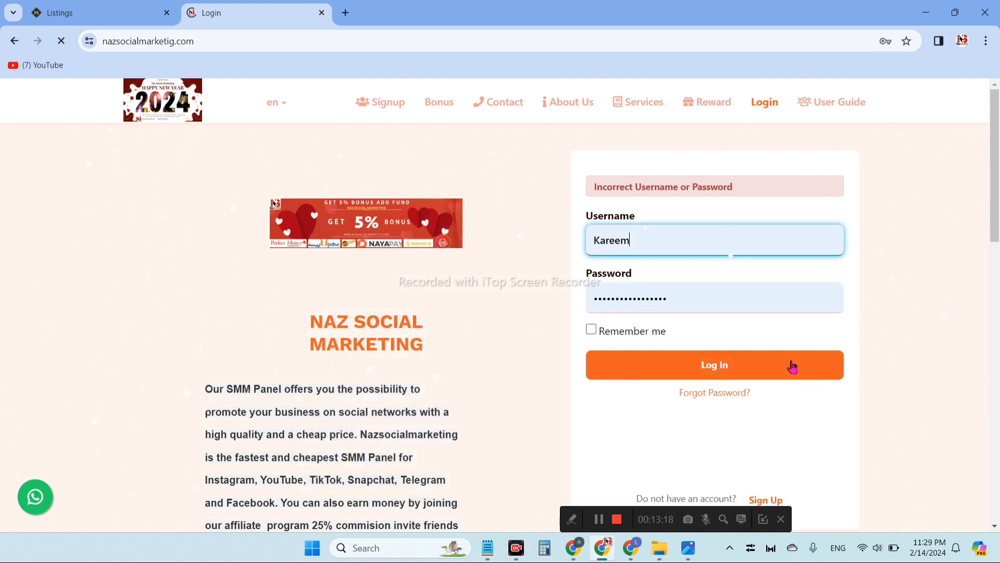
{"action": "left_click", "coordinate": [743, 377]}
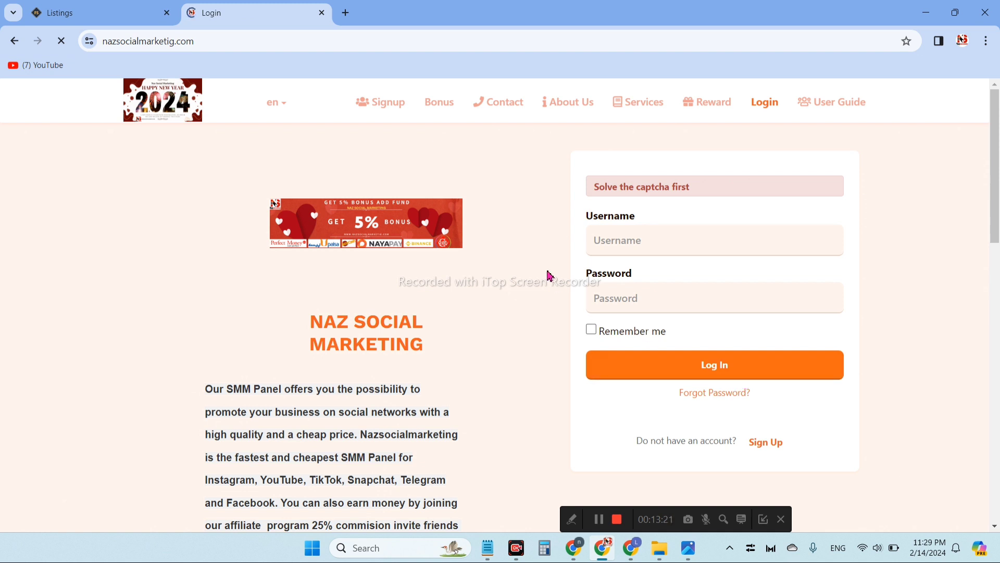
- Complete the reCAPTCHA check and log in with the first saved account's username and password
{"action": "left_click", "coordinate": [609, 241]}
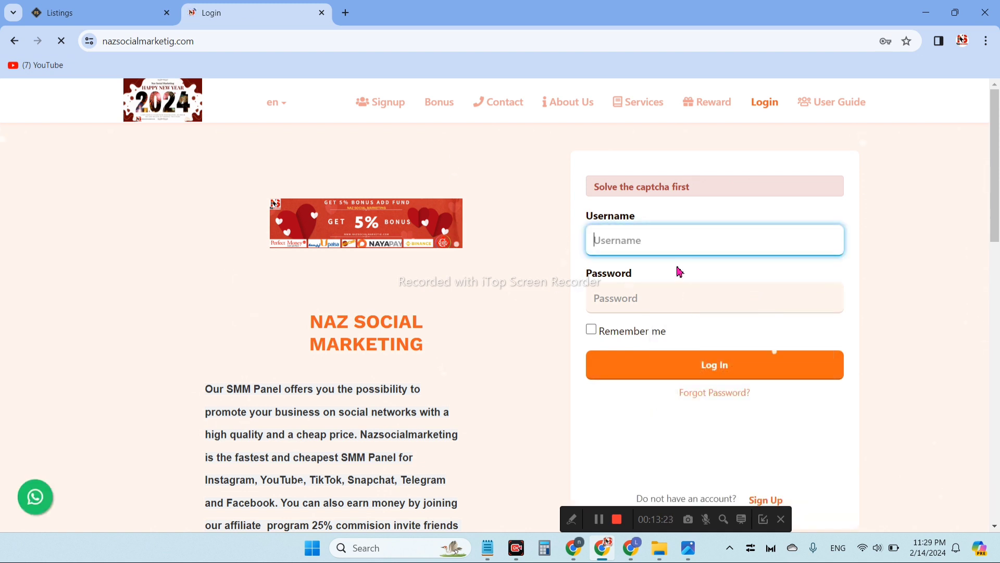
{"action": "left_click", "coordinate": [675, 243]}
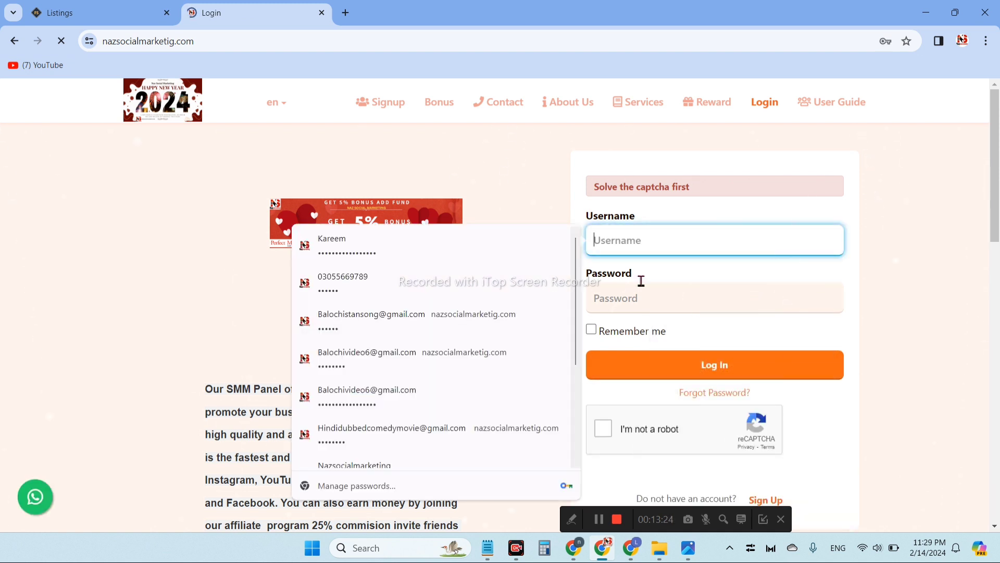
{"action": "left_click", "coordinate": [605, 432]}
{"action": "left_click", "coordinate": [661, 241]}
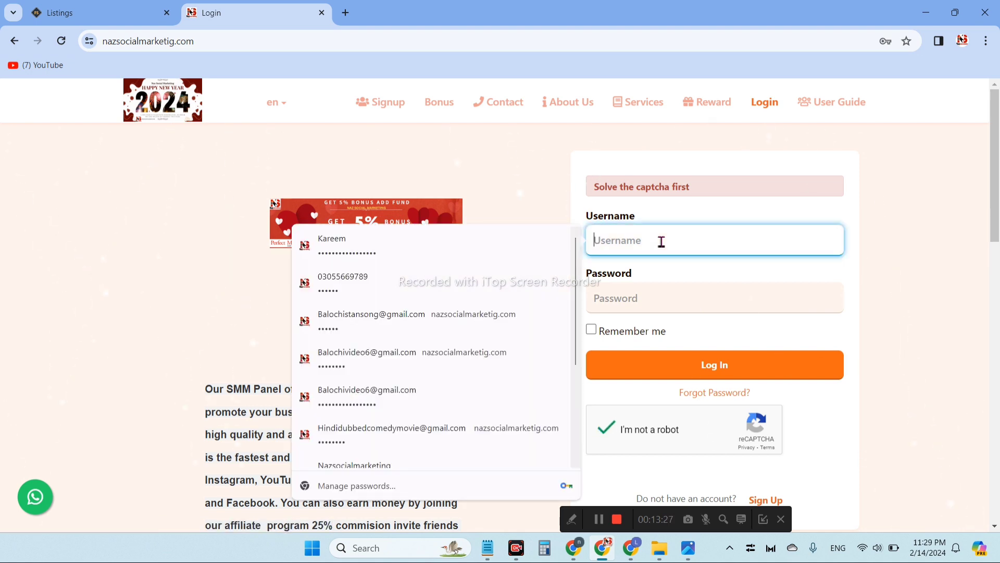
{"action": "scroll", "coordinate": [411, 380], "scroll_direction": "down", "scroll_amount": 3}
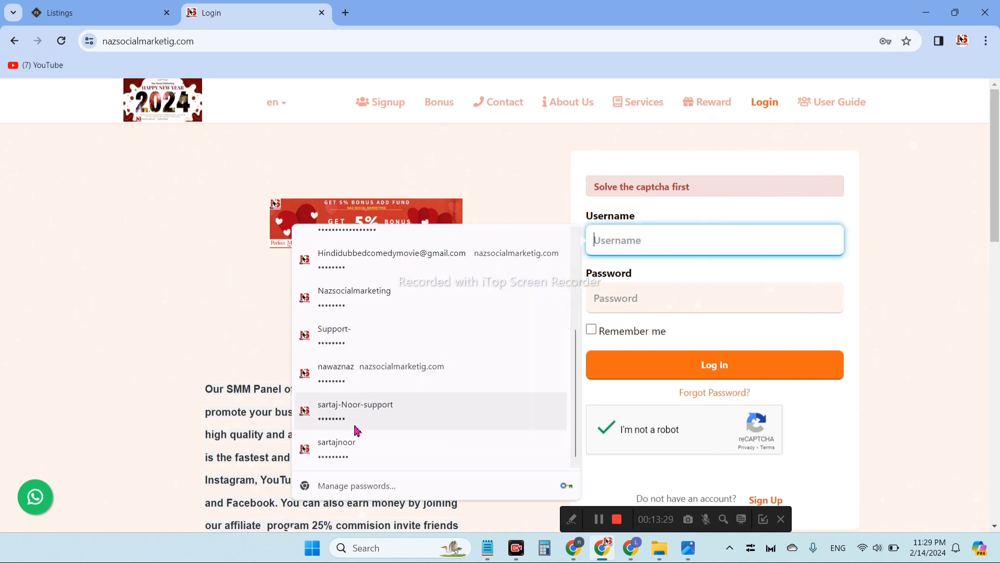
{"action": "scroll", "coordinate": [344, 437], "scroll_direction": "up", "scroll_amount": 3}
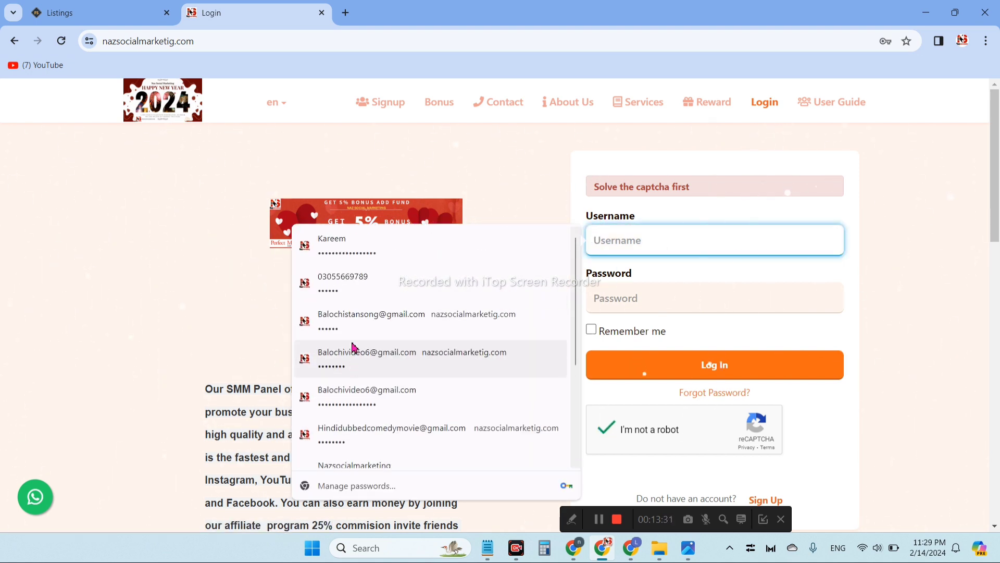
{"action": "left_click", "coordinate": [365, 252]}
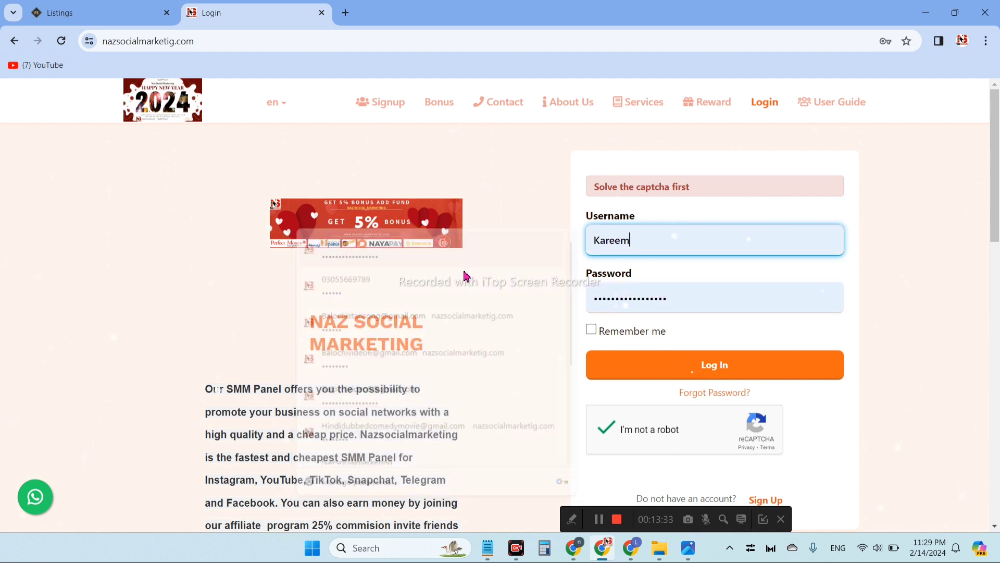
{"action": "left_click", "coordinate": [737, 365]}
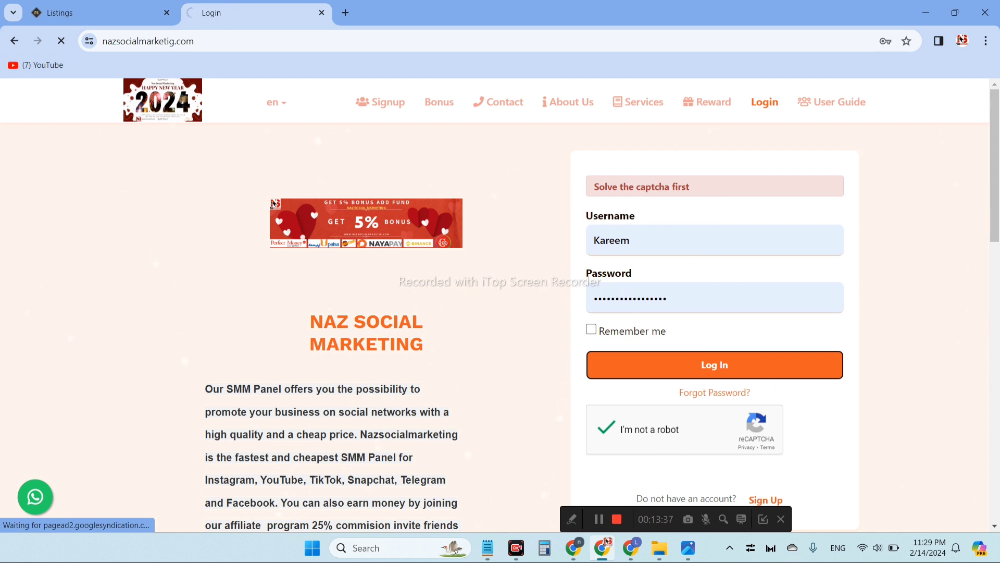
- Switch back to Fameswap and examine the types, audiences and prices of the social media accounts for sale
{"action": "left_click", "coordinate": [139, 9]}
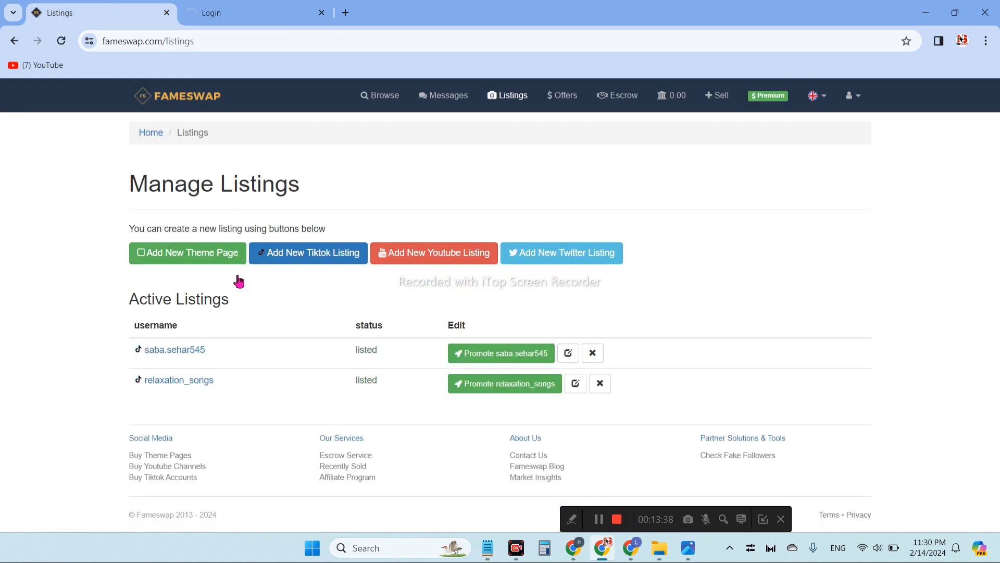
{"action": "left_click", "coordinate": [368, 106]}
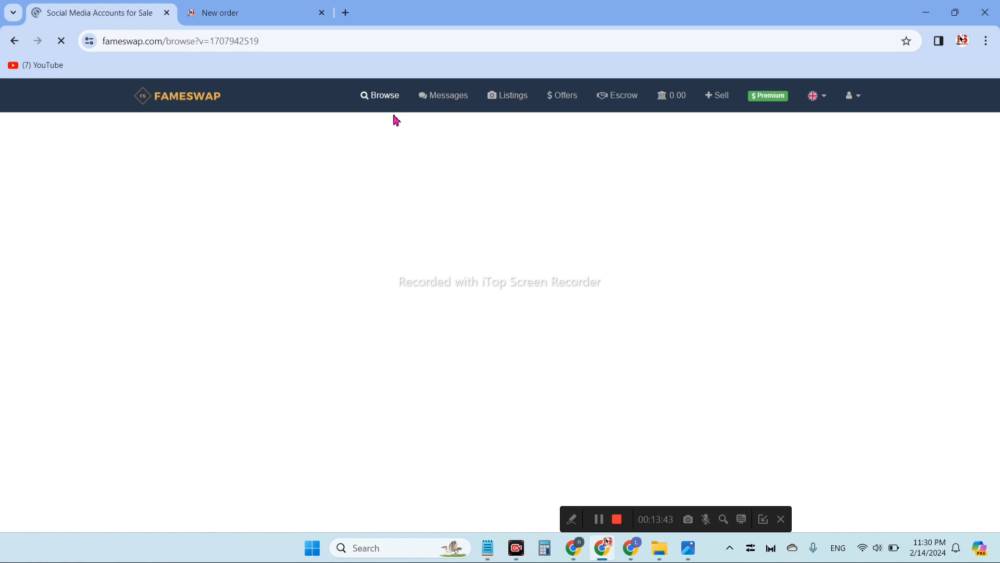
{"action": "scroll", "coordinate": [668, 396], "scroll_direction": "down", "scroll_amount": 4}
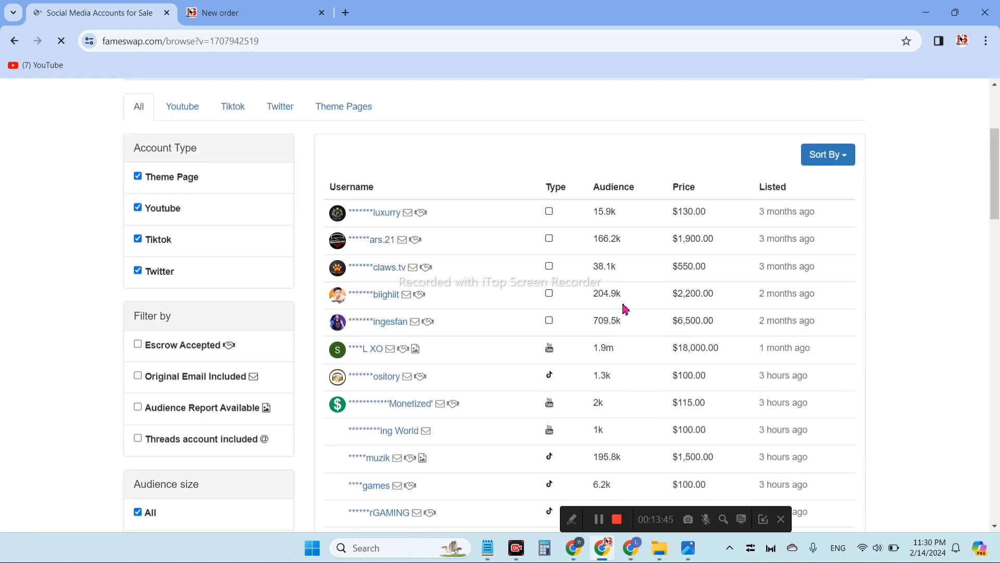
{"action": "scroll", "coordinate": [693, 271], "scroll_direction": "down", "scroll_amount": 1}
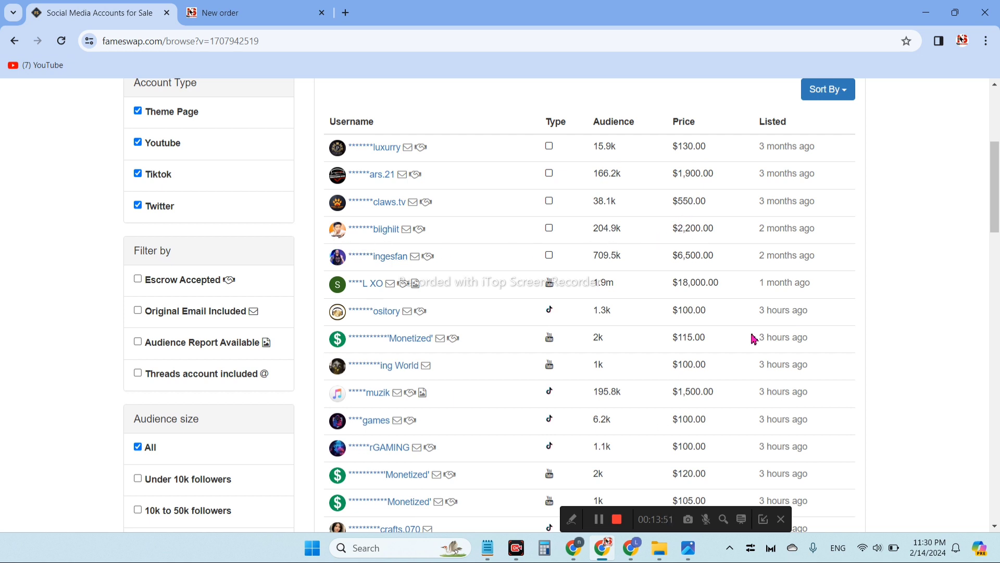
- Return to the Naz Social Marketing site, dismiss the TikTok Monetization announcement and go to the new order form
{"action": "left_click", "coordinate": [266, 12]}
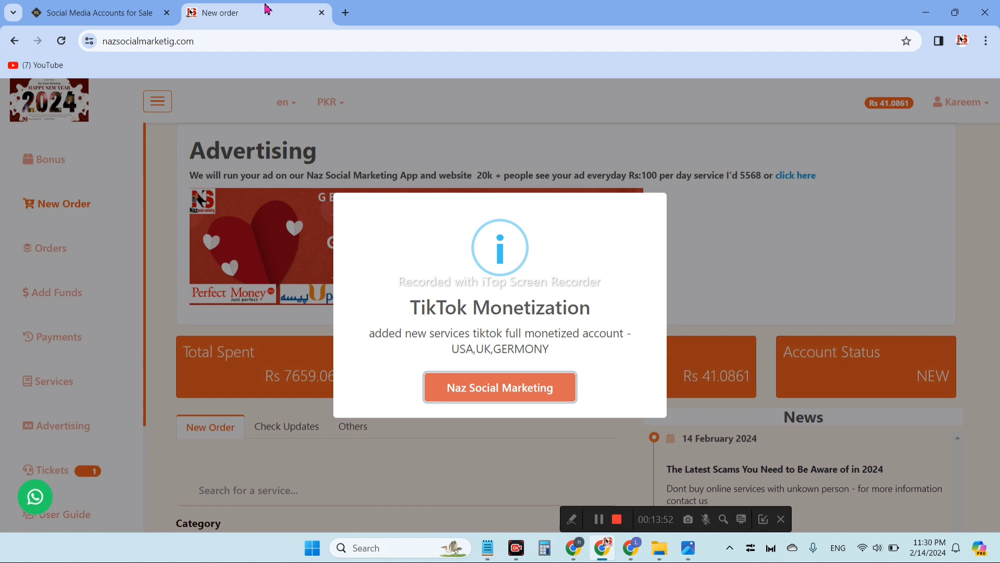
{"action": "left_click", "coordinate": [478, 385]}
{"action": "scroll", "coordinate": [415, 277], "scroll_direction": "down", "scroll_amount": 5}
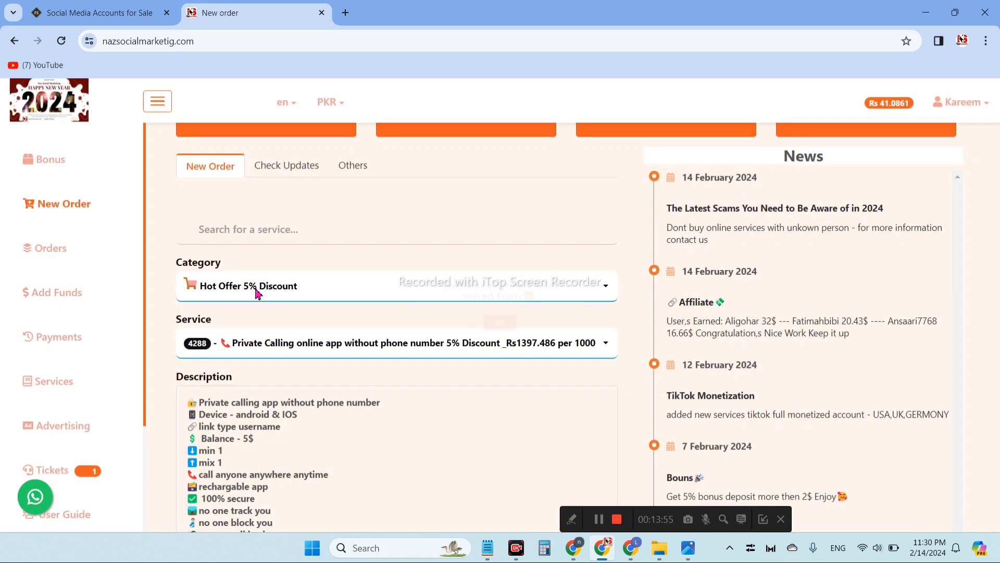
- Look through the new order's categories for YouTube services and dismiss the promotional notices that interrupt
{"action": "left_click", "coordinate": [250, 286]}
{"action": "scroll", "coordinate": [259, 390], "scroll_direction": "down", "scroll_amount": 5}
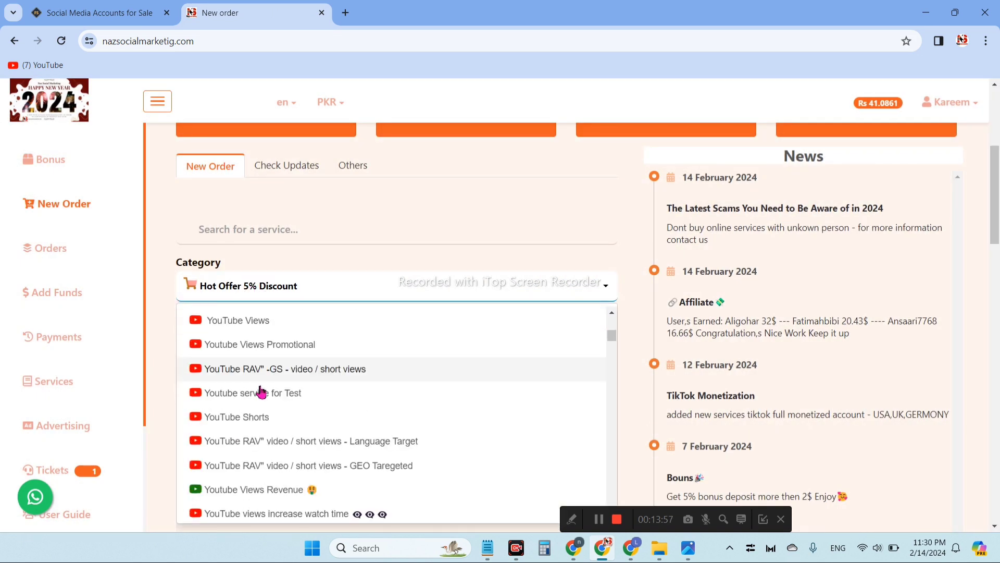
{"action": "left_click", "coordinate": [448, 401]}
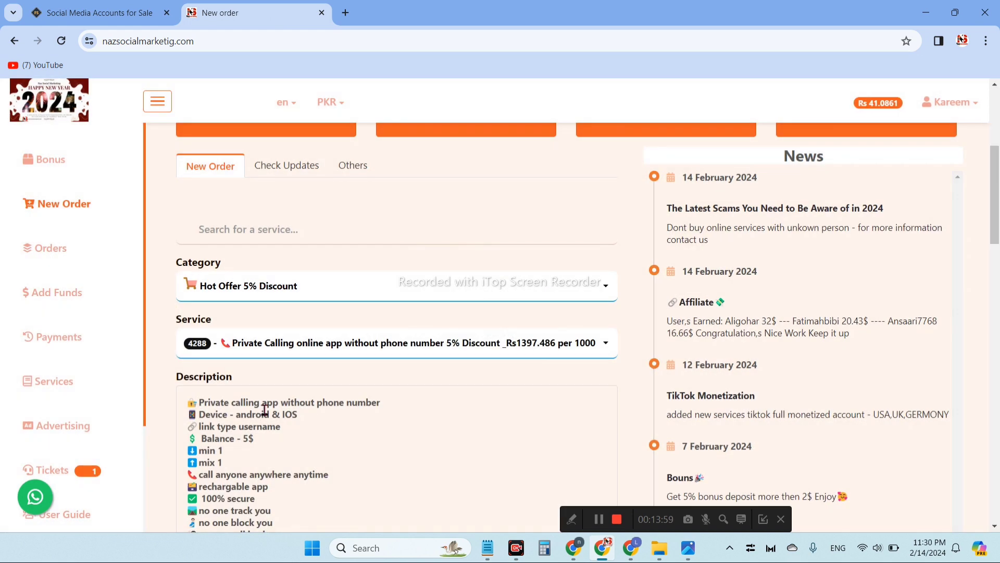
{"action": "left_click", "coordinate": [276, 291]}
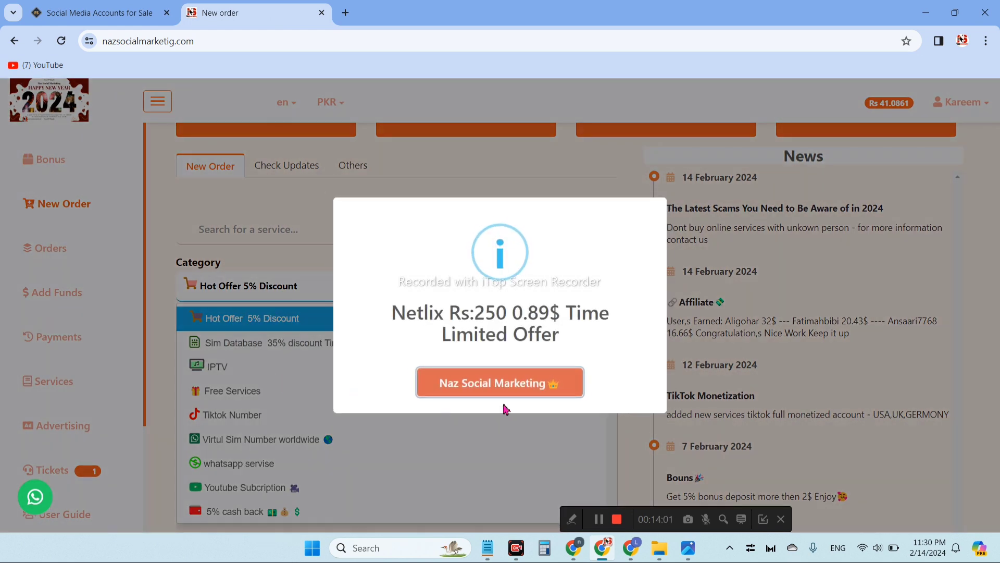
{"action": "left_click", "coordinate": [504, 391]}
{"action": "left_click", "coordinate": [278, 292]}
{"action": "scroll", "coordinate": [276, 380], "scroll_direction": "down", "scroll_amount": 2}
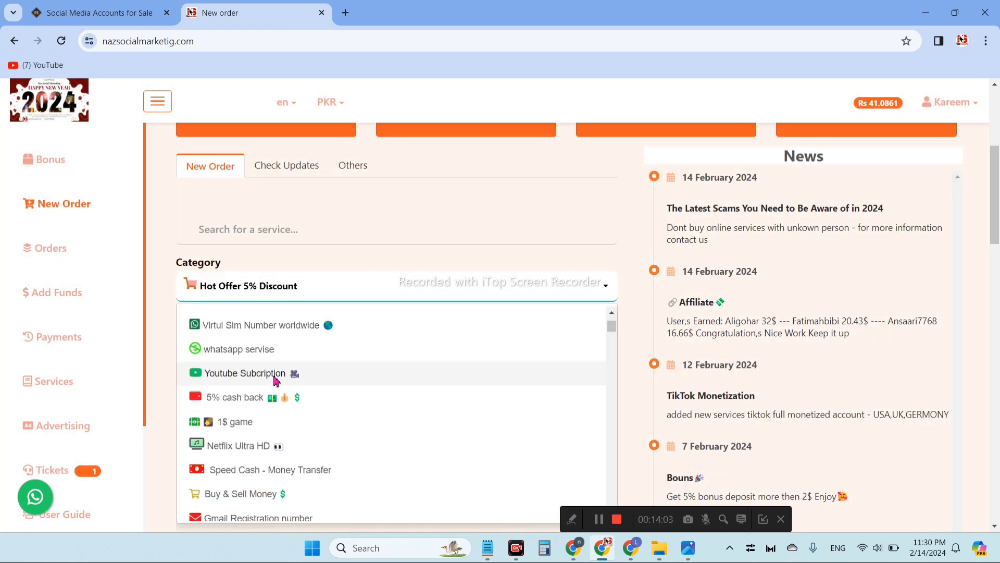
{"action": "scroll", "coordinate": [346, 373], "scroll_direction": "down", "scroll_amount": 3}
{"action": "left_click", "coordinate": [420, 397]}
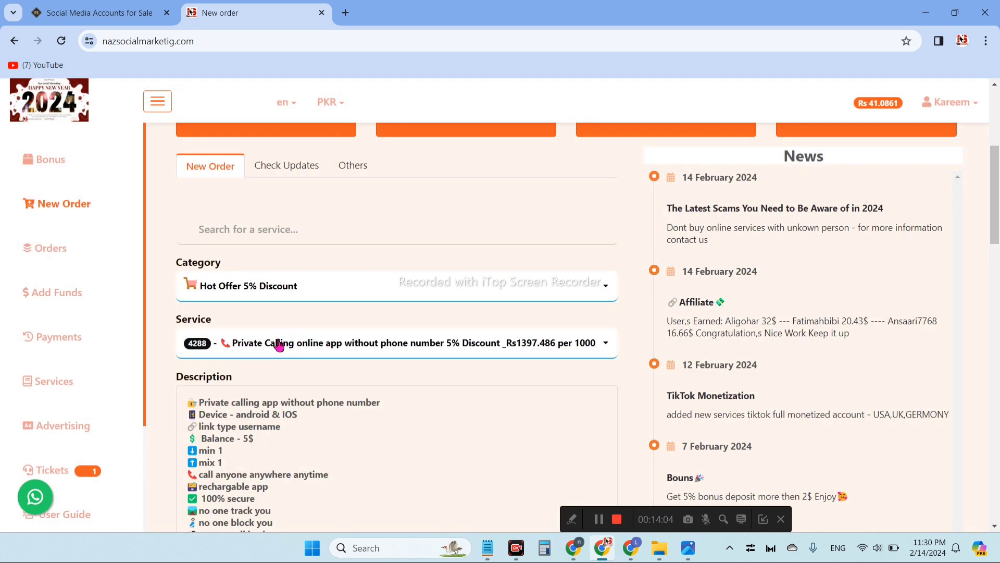
- Set the new order's category to Youtube Subscribers Guaranteed 5% Discount and go to its order fields
{"action": "left_click", "coordinate": [267, 284]}
{"action": "scroll", "coordinate": [279, 385], "scroll_direction": "down", "scroll_amount": 6}
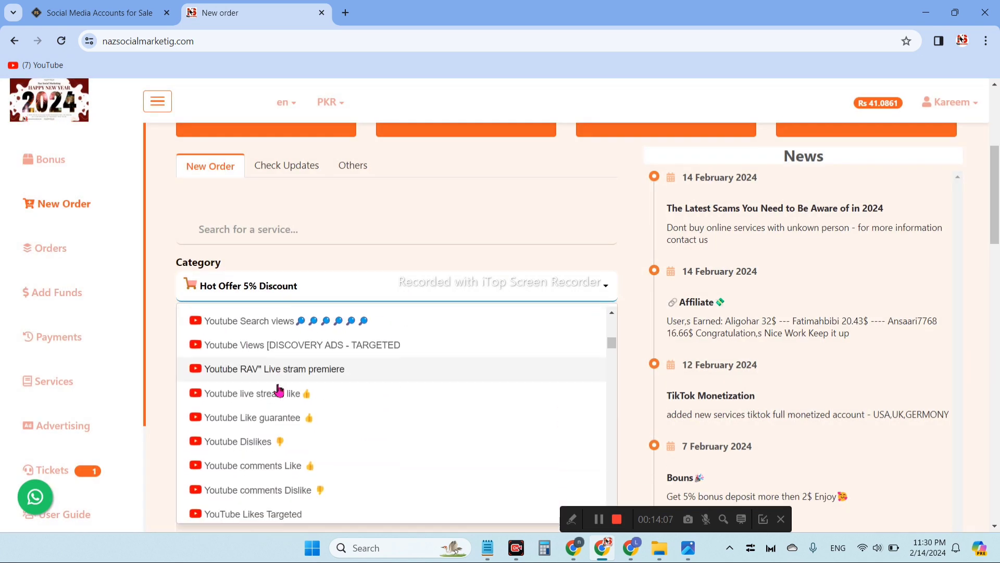
{"action": "scroll", "coordinate": [278, 387], "scroll_direction": "down", "scroll_amount": 5}
{"action": "scroll", "coordinate": [281, 377], "scroll_direction": "up", "scroll_amount": 1}
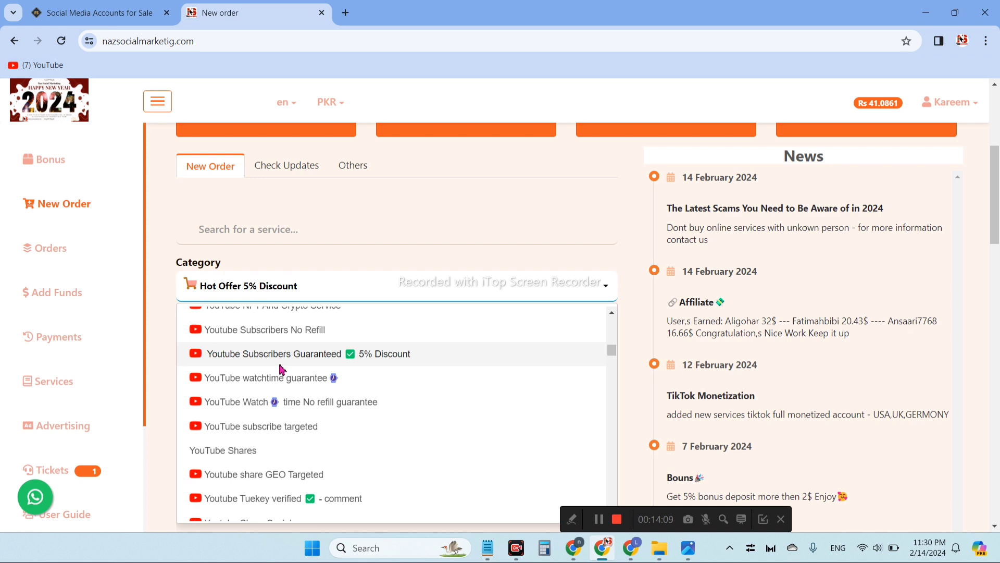
{"action": "left_click", "coordinate": [281, 362]}
{"action": "scroll", "coordinate": [288, 344], "scroll_direction": "down", "scroll_amount": 3}
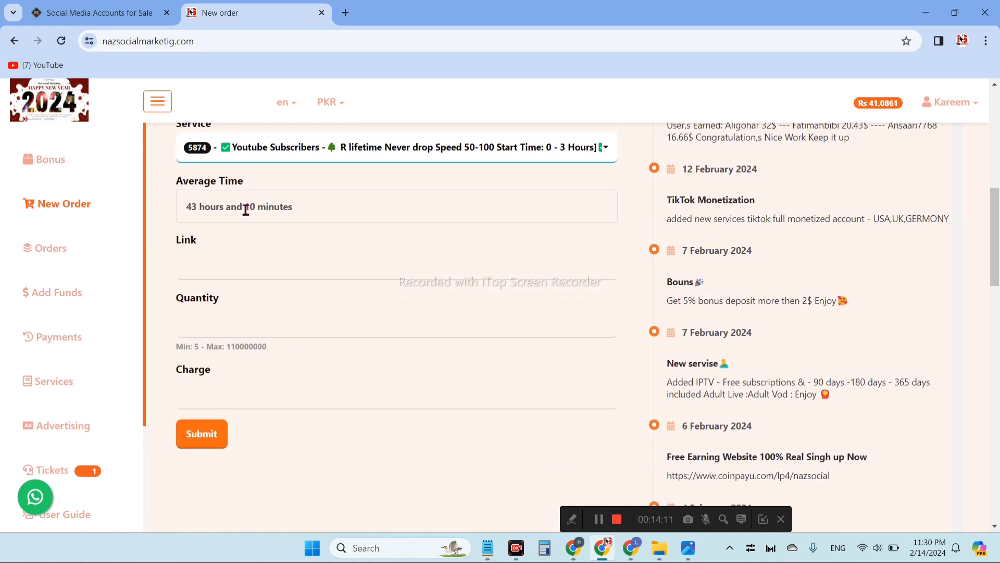